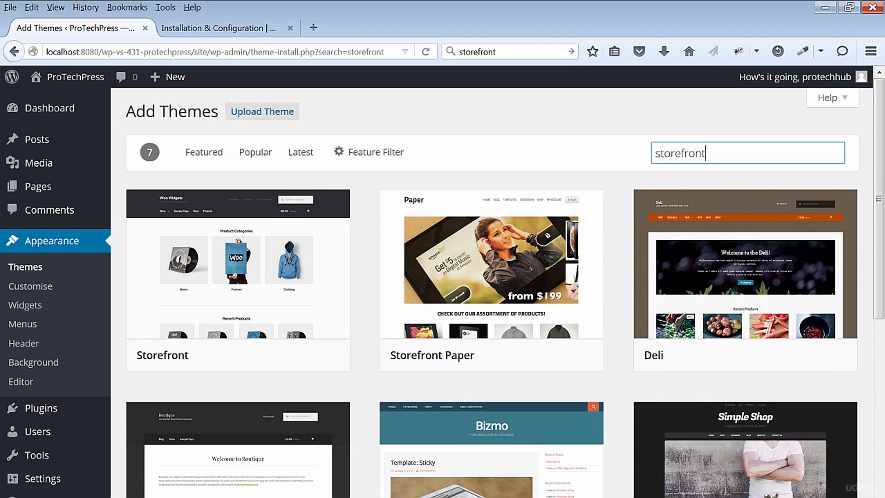
Search the theme directory for "storefront", and install and activate the Storefront theme.
key("ctrl+a")
key("BackSpace")
type("storefront")
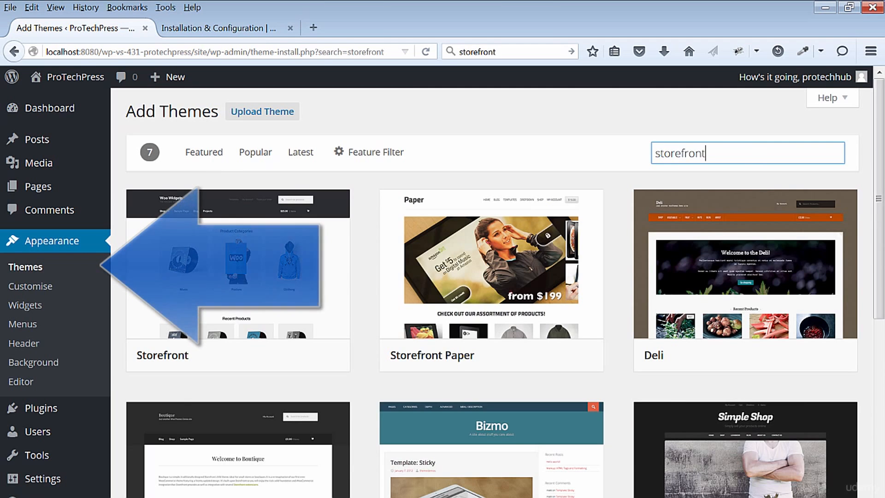
key("ctrl+a")
key("BackSpace")
type("storefront")
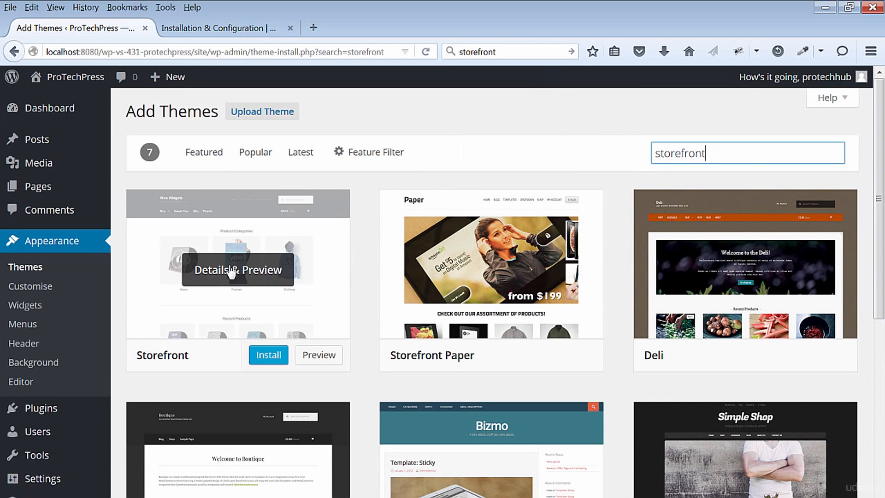
left_click(272, 357)
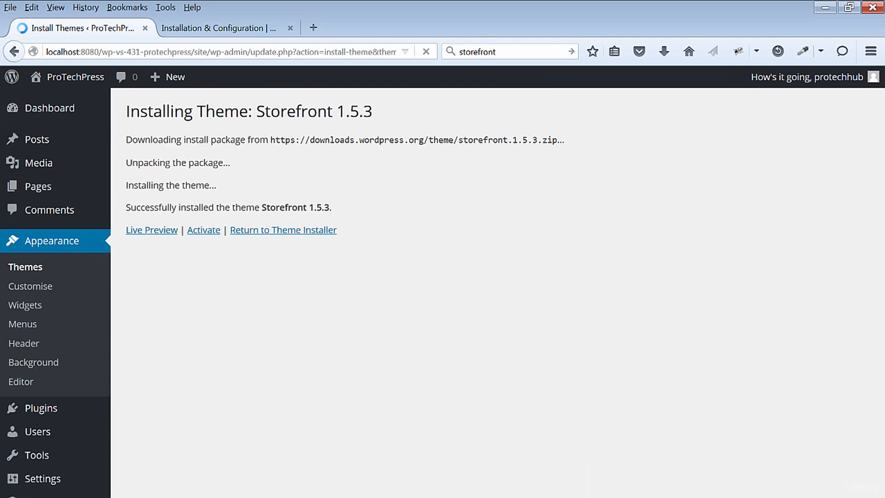
left_click(210, 231)
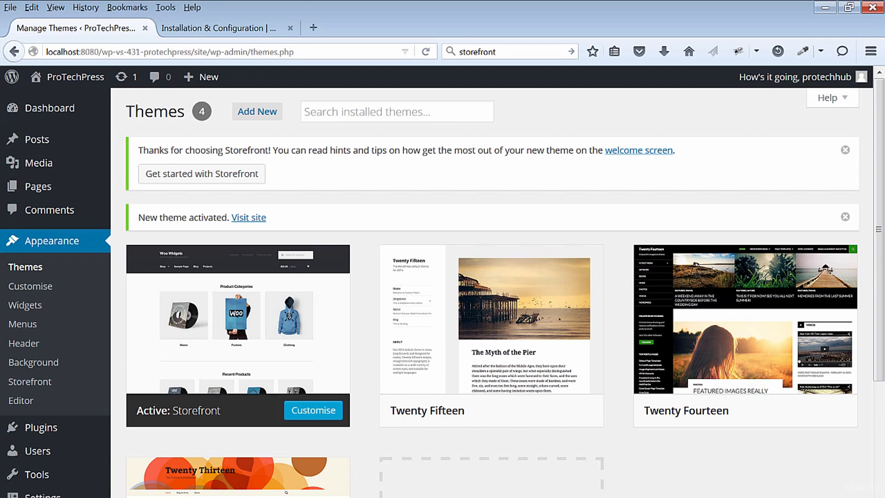
Review the Storefront welcome screen and the theme's customisation options.
left_click(636, 157)
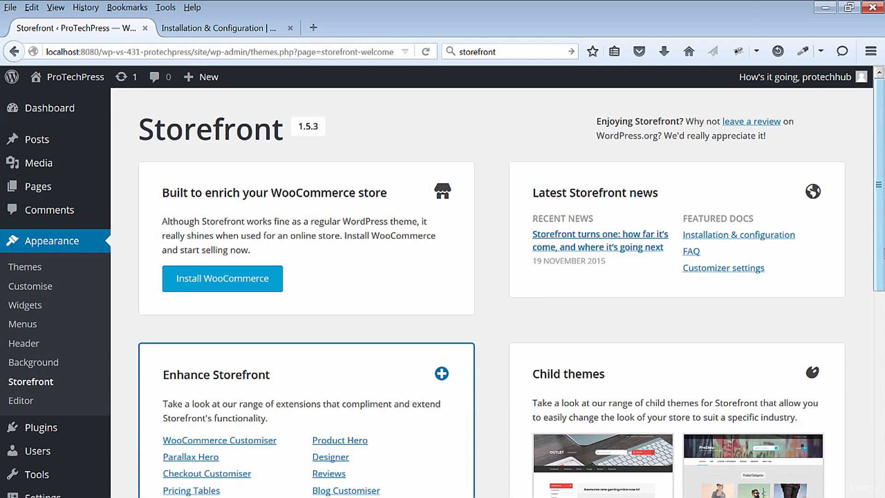
mouse_move(881, 142)
left_mouse_down()
mouse_move(883, 228)
mouse_move(881, 142)
left_mouse_up()
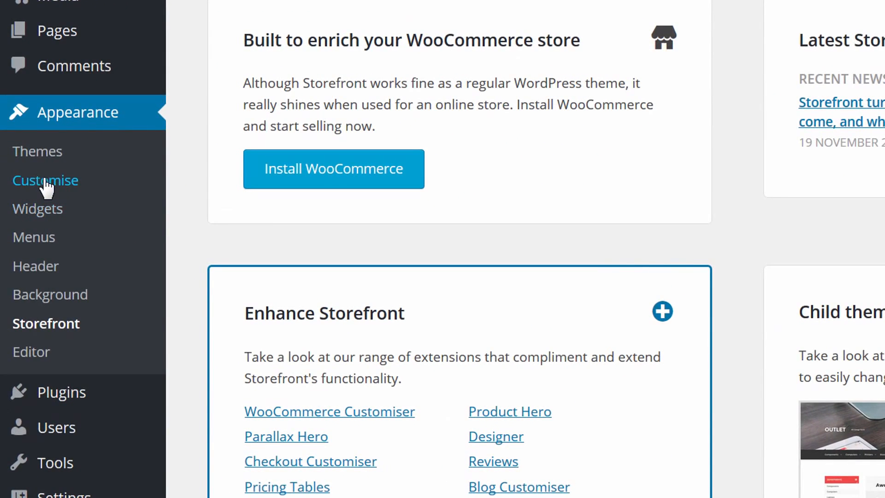
left_click(46, 181)
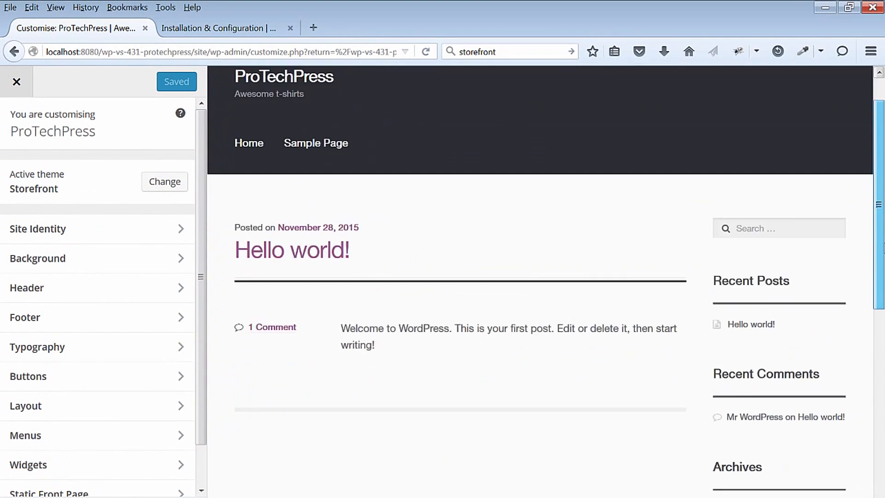
left_click_drag(884, 248, 862, 160)
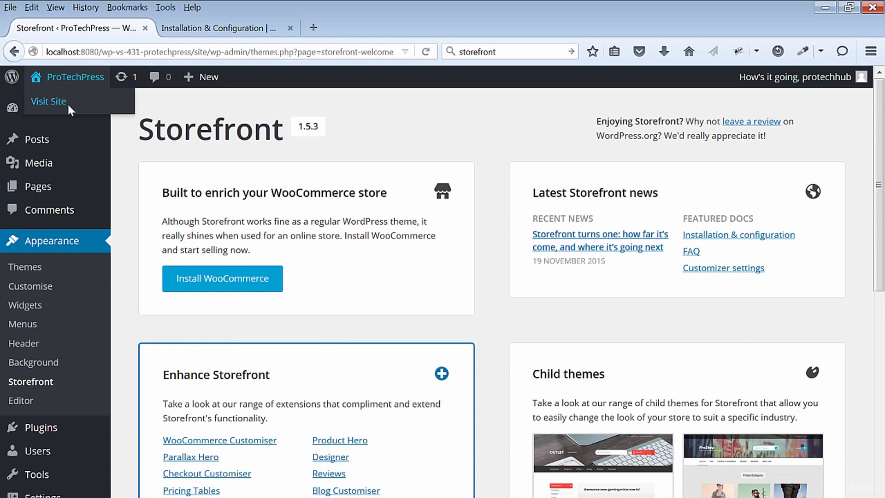
View the live ProTechPress site in a separate browser tab and consult the Storefront Installation & Configuration page.
right_click(67, 103)
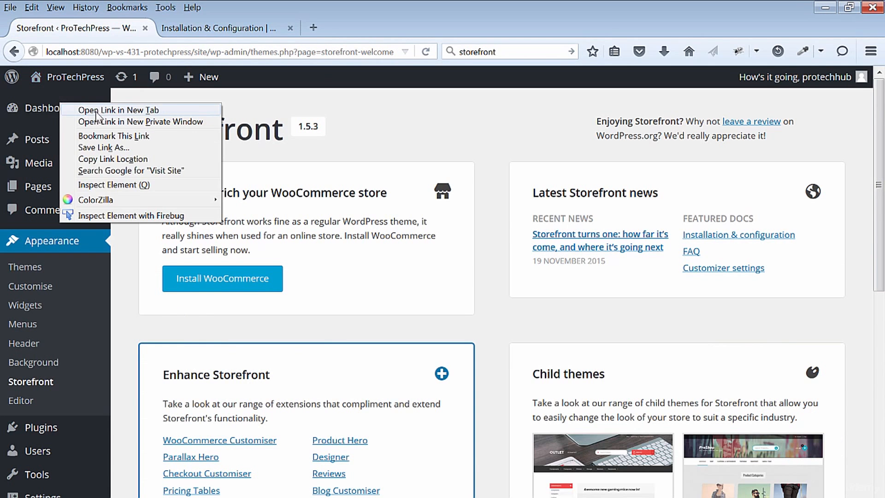
left_click(88, 110)
left_click(186, 28)
mouse_move(879, 142)
left_mouse_down()
mouse_move(884, 383)
mouse_move(880, 150)
left_mouse_up()
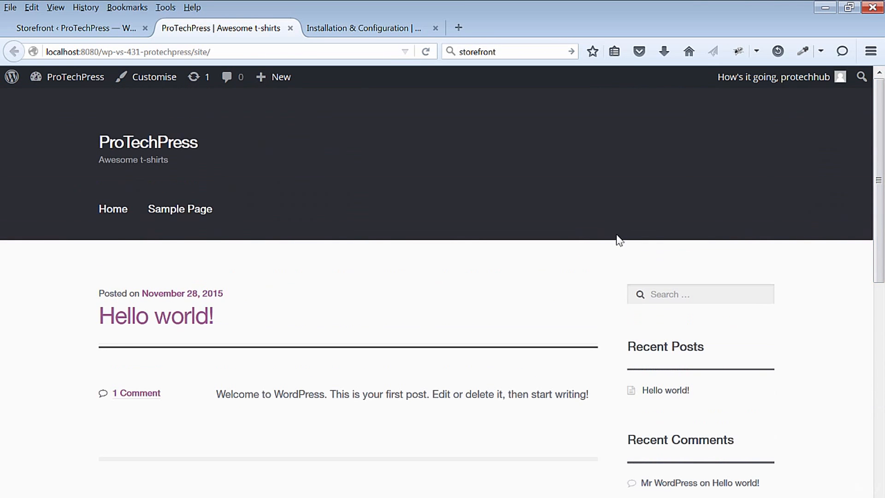
left_click(52, 29)
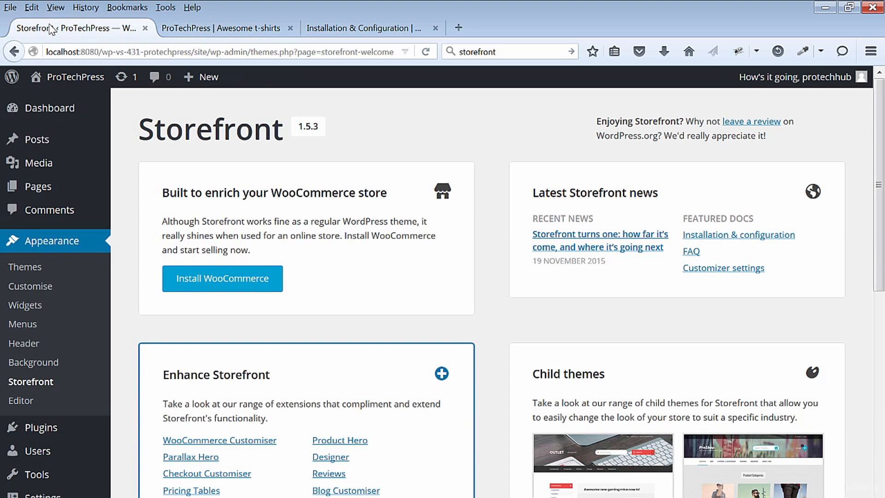
left_click(363, 28)
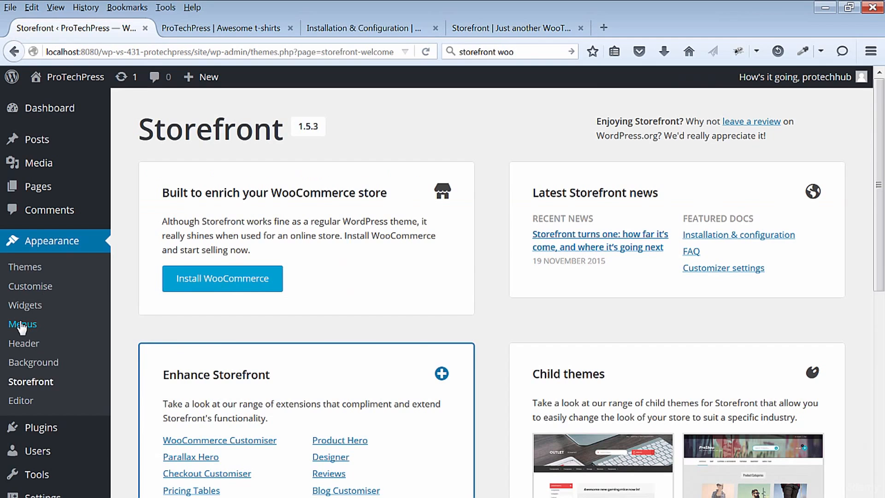
Create a new navigation menu named Primary.
left_click(21, 325)
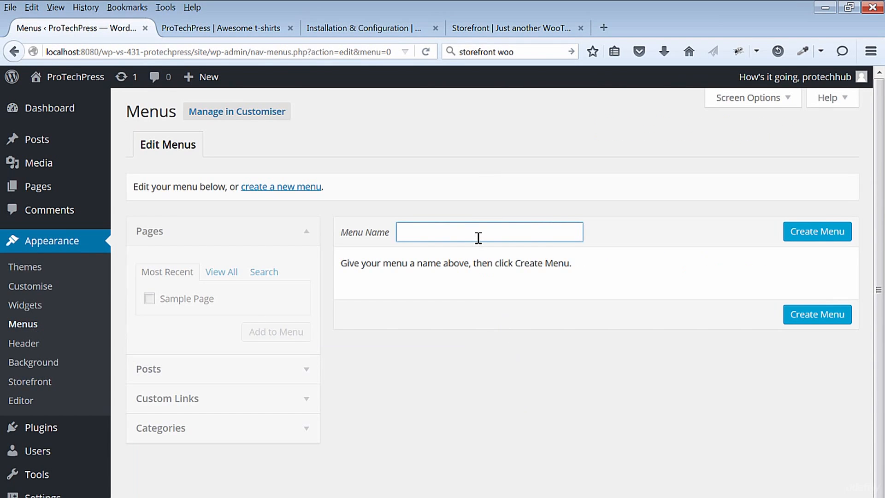
type("Primary")
left_click(803, 236)
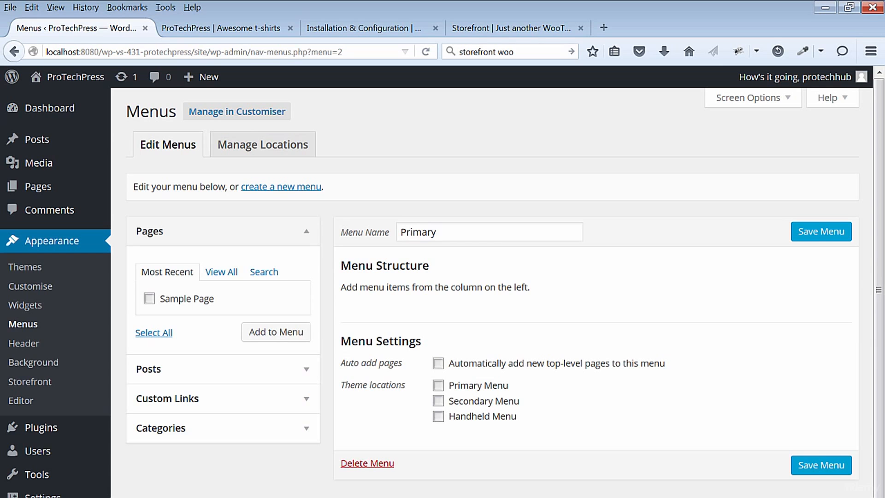
Assign the Primary menu to the Primary Menu theme location and save the changes.
left_click(293, 157)
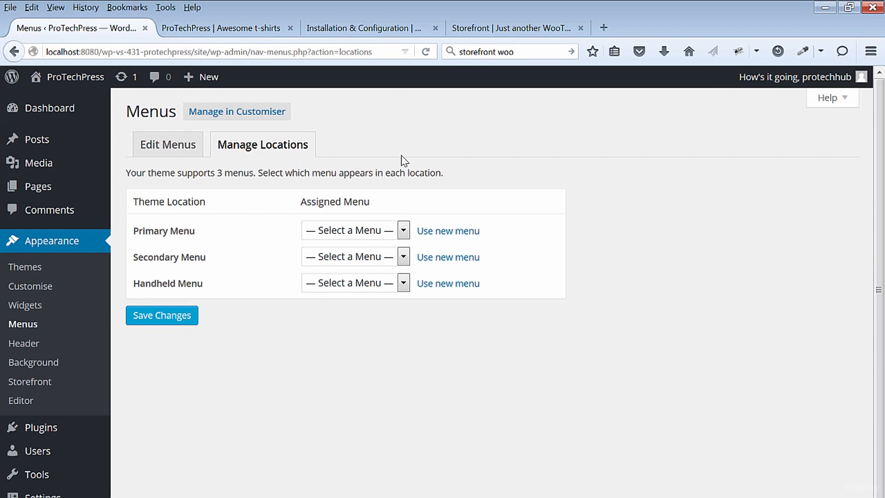
left_click(404, 230)
left_click(366, 259)
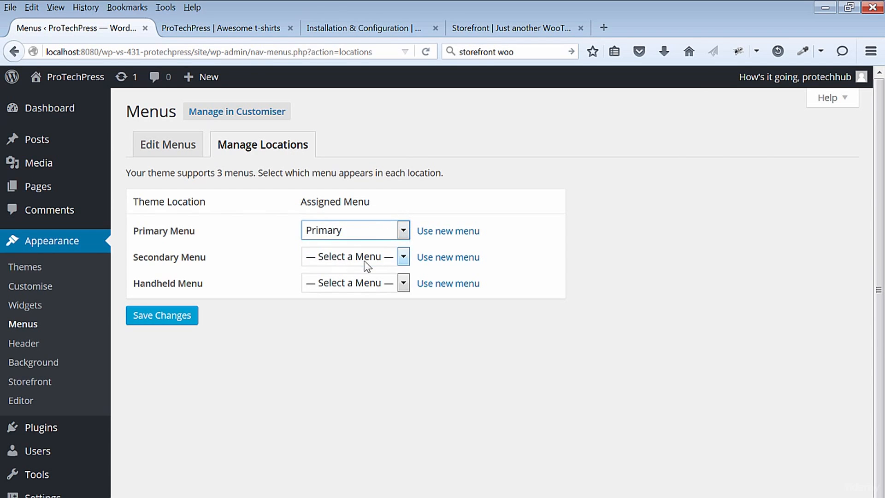
left_click(404, 256)
left_click(404, 257)
left_click(572, 230)
left_click(173, 317)
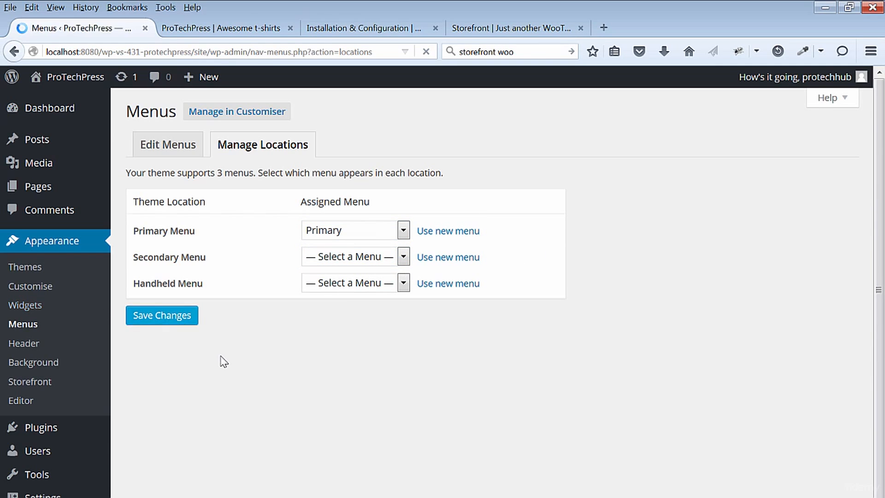
Create a menu named Secondary for the Secondary Menu location and check the menu location assignments.
left_click(454, 290)
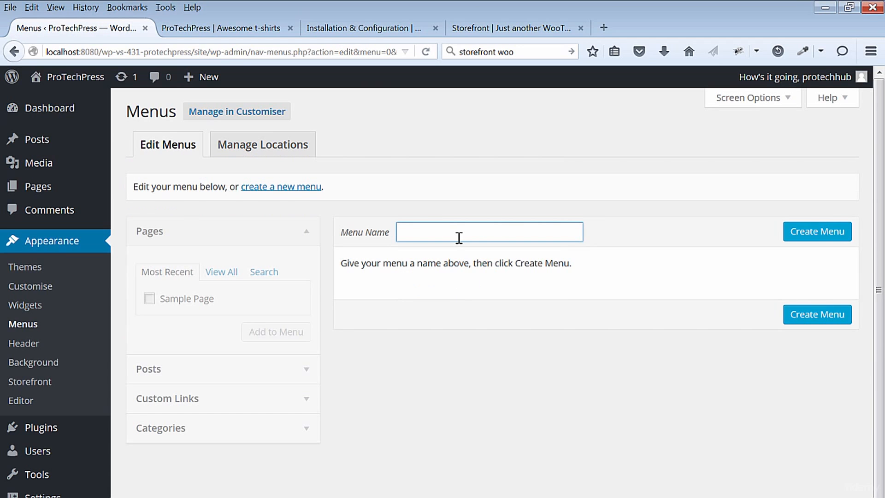
type("Secondary")
left_click(827, 232)
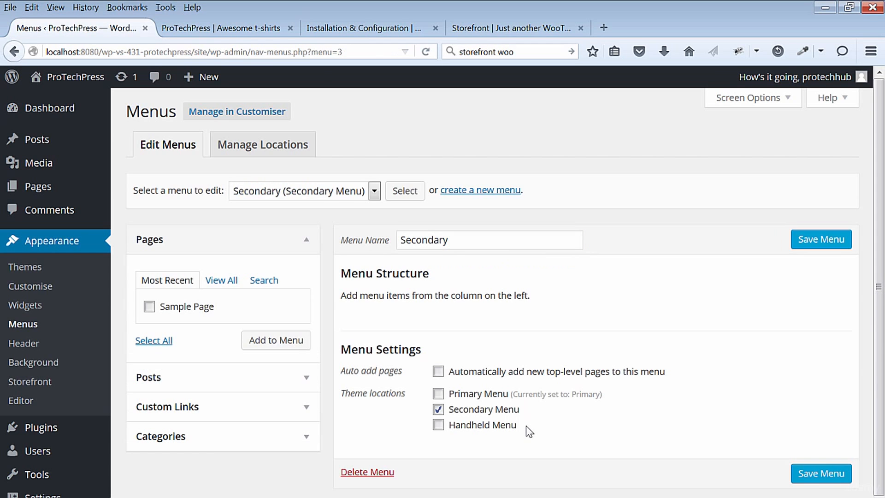
left_click(270, 147)
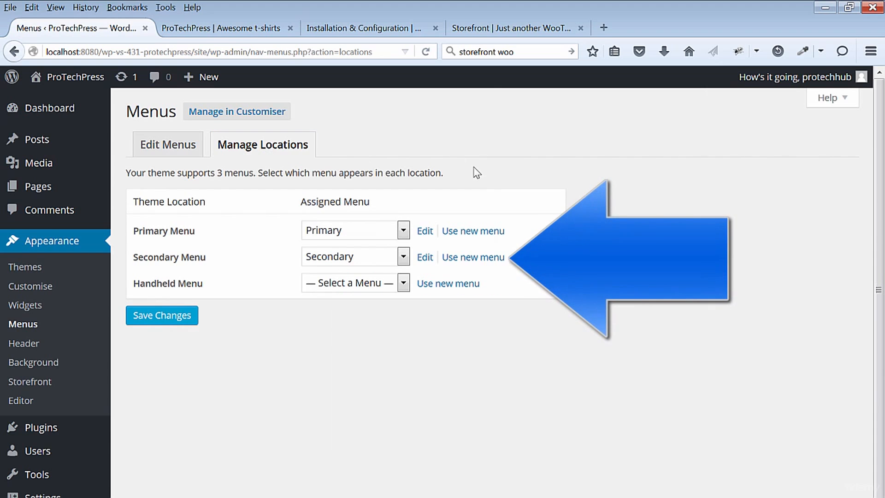
left_click(161, 147)
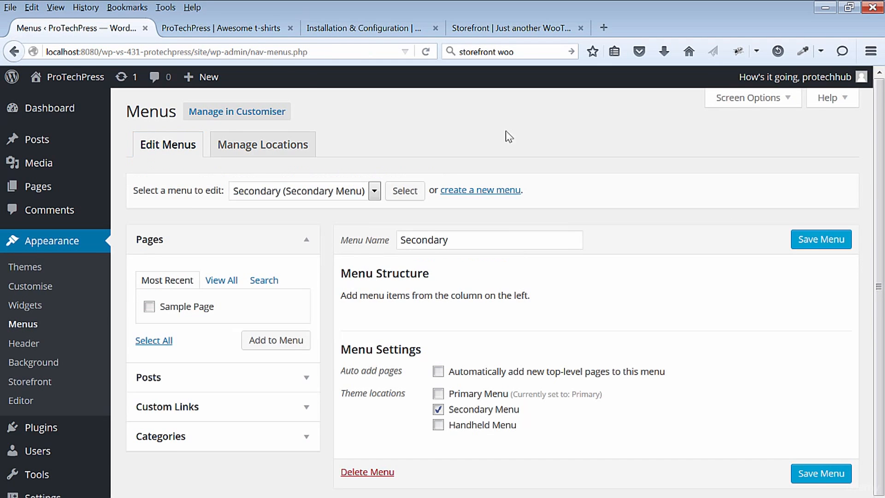
In the Customiser, set the Primary menu to automatically add new top-level pages.
left_click(233, 112)
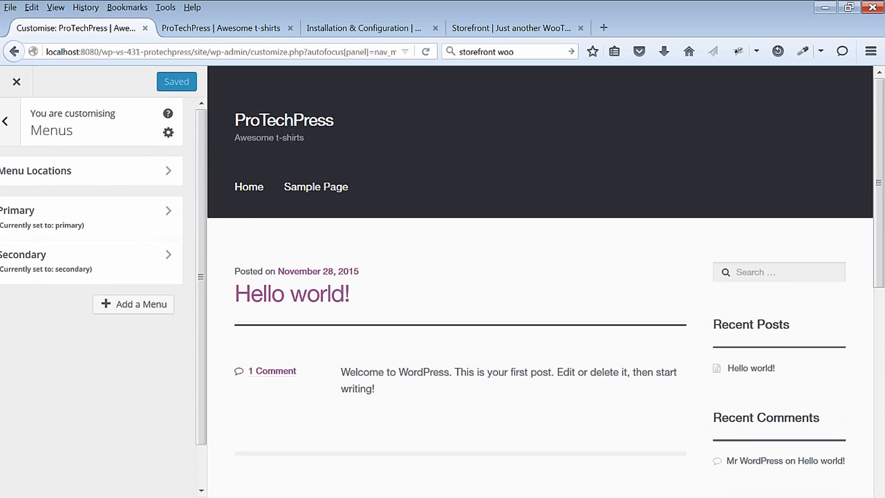
left_click(54, 221)
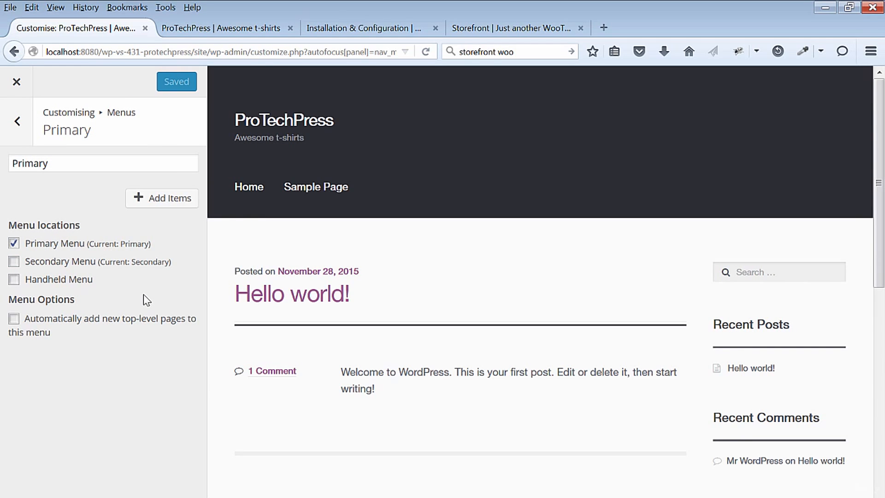
left_click(14, 319)
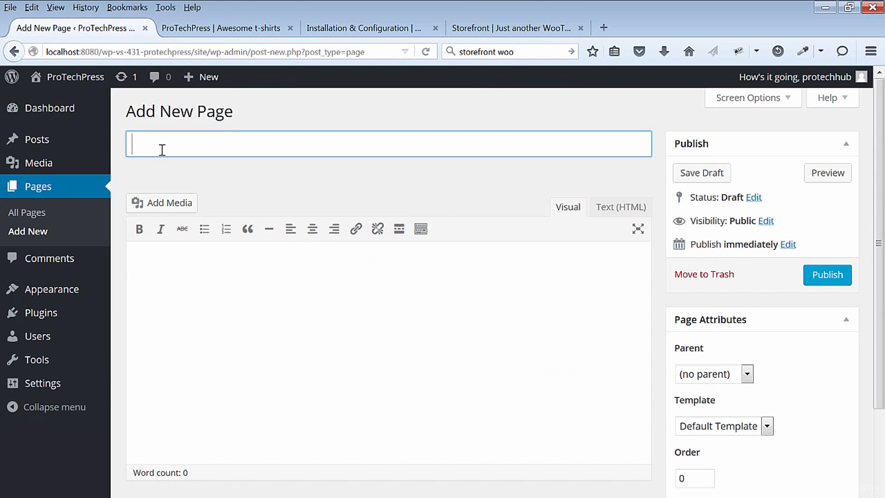
Title the new page Homepage, assign it the Homepage template, and publish it.
type("Homepate")
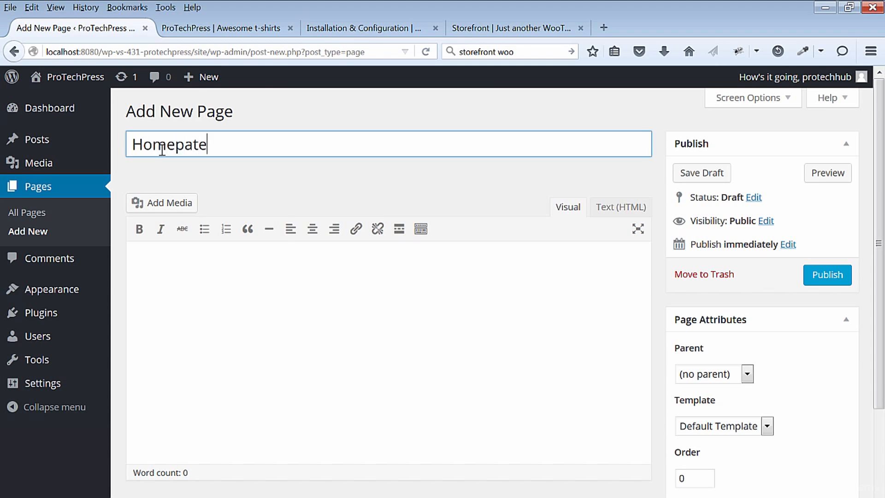
key("BackSpace")
key("BackSpace")
type("ge")
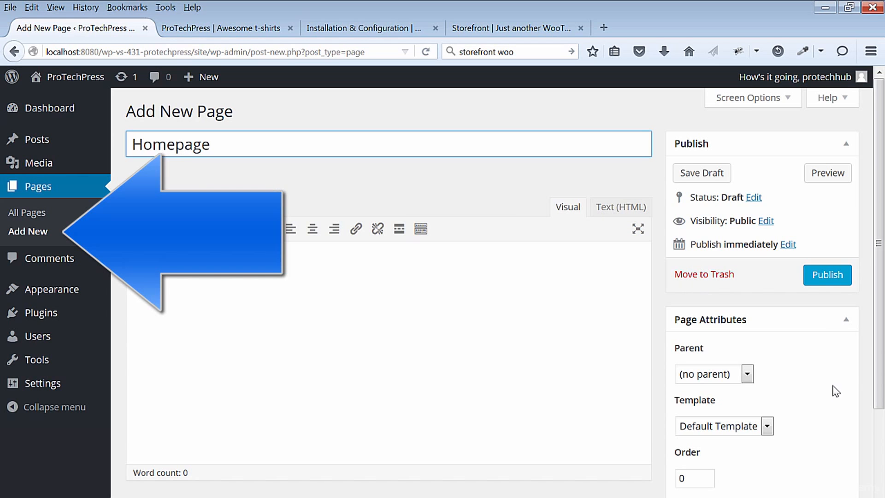
left_click(767, 427)
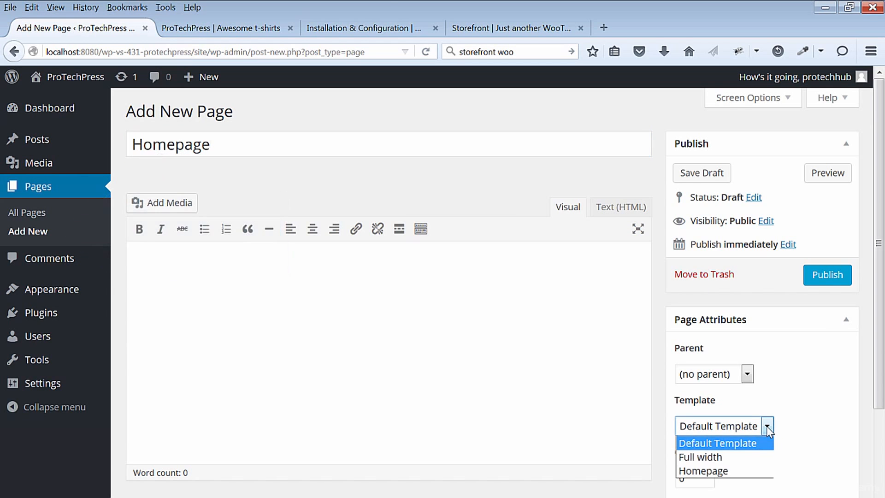
left_click(740, 470)
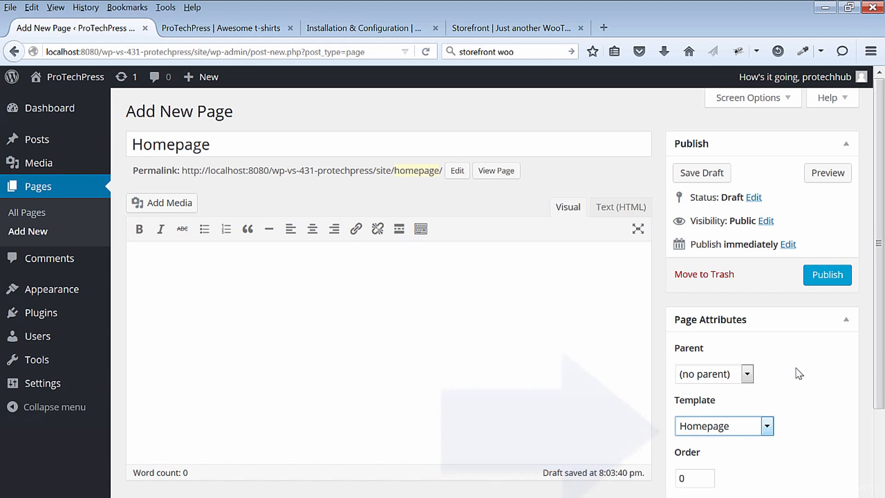
left_click(828, 276)
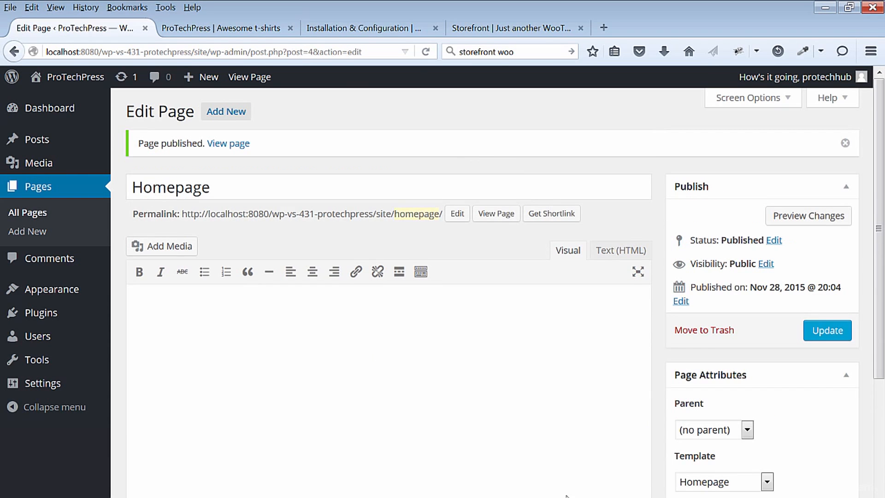
View the published Homepage on the site, examining its header menus and footer.
left_click(226, 145)
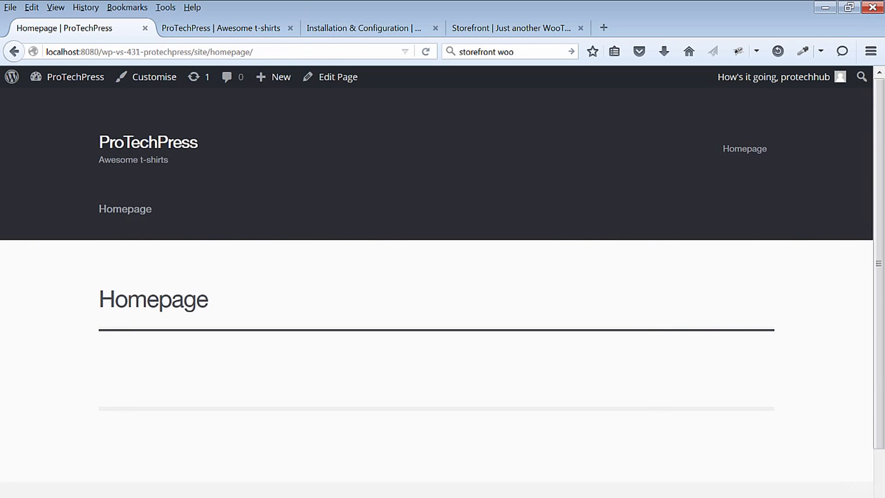
scroll(881, 471, "down", 2)
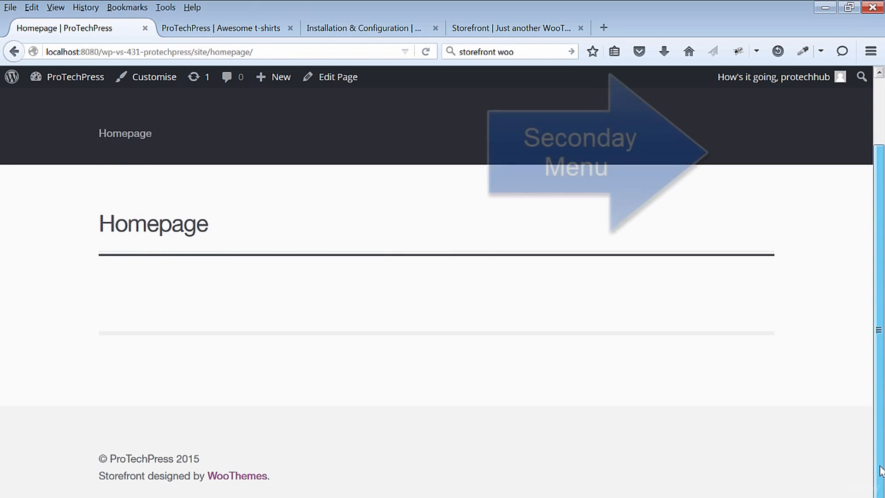
scroll(842, 249, "up", 2)
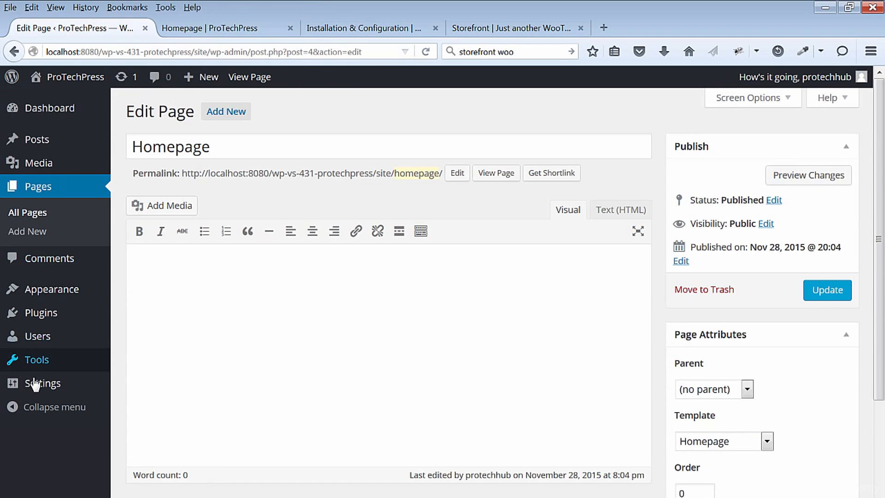
In the Reading settings, make Homepage the static front page, save the change, and open the site's front page.
mouse_move(62, 387)
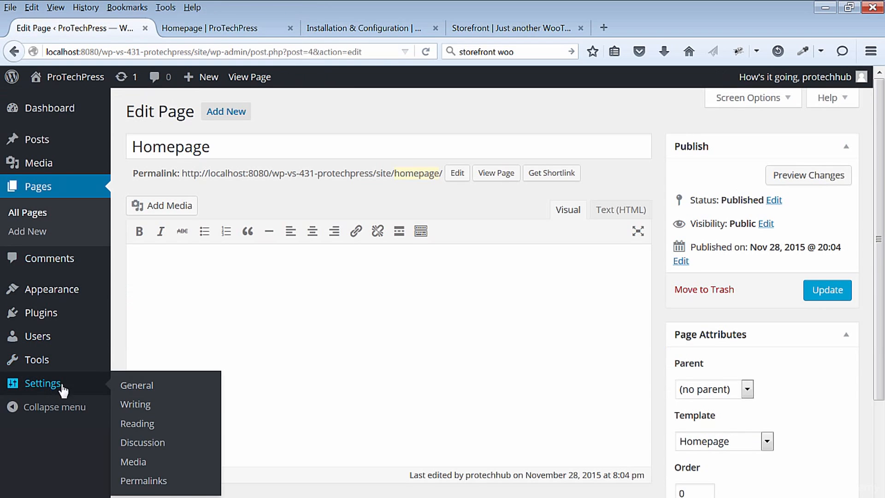
left_click(154, 431)
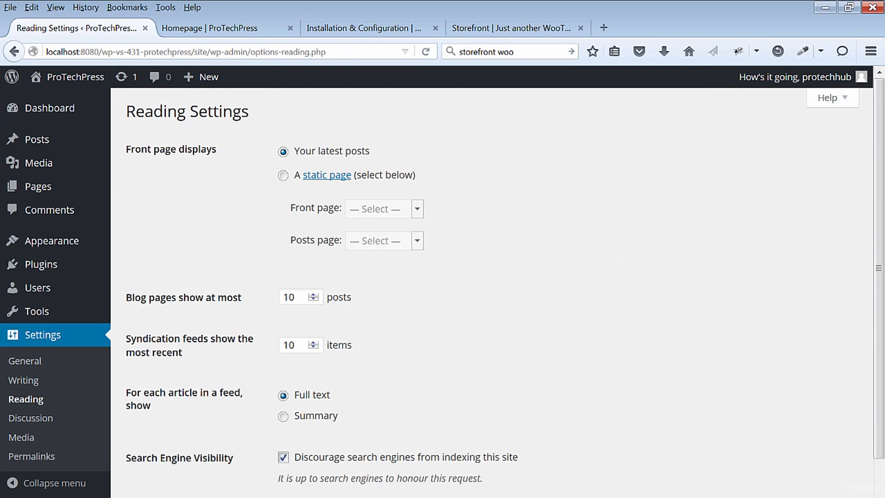
left_click(283, 175)
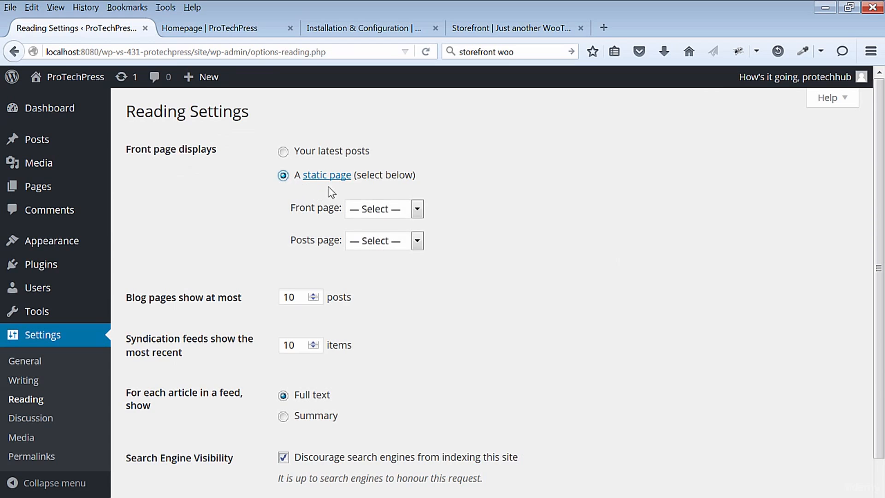
left_click(418, 209)
left_click(372, 240)
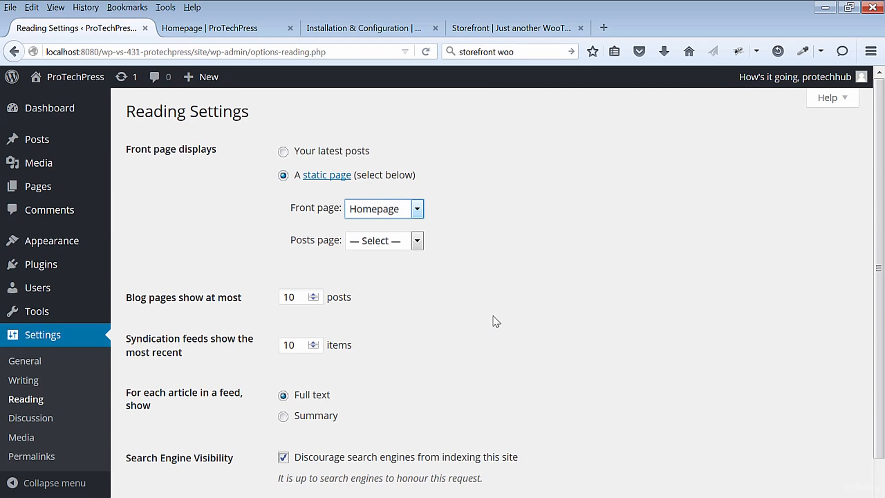
left_click(161, 497)
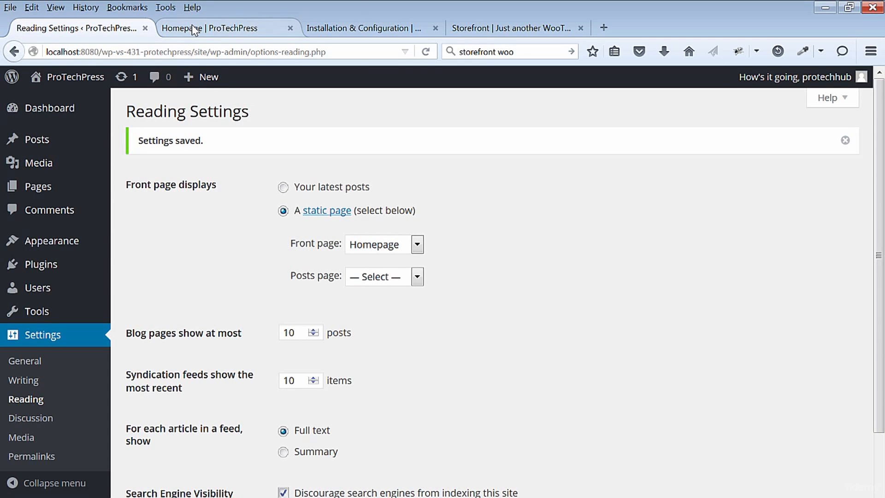
left_click(193, 29)
left_click(123, 147)
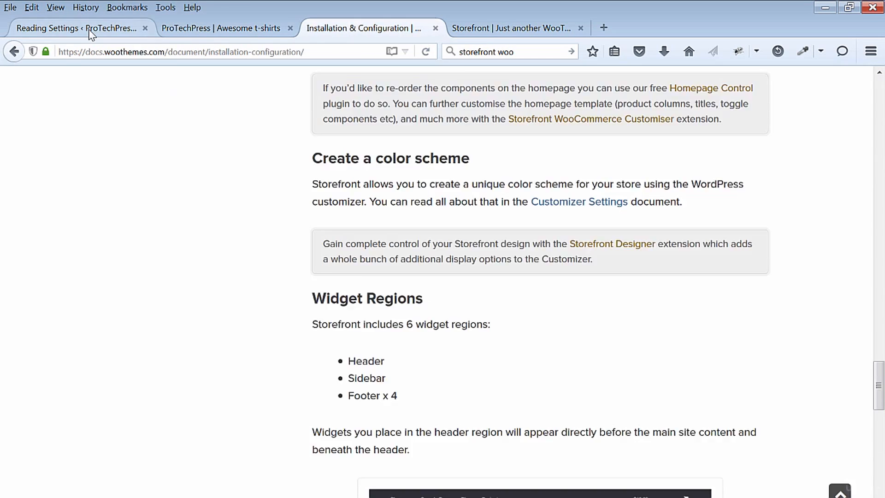
In the Customiser's Header settings, set the header background colour to #9c27b0.
left_click(89, 32)
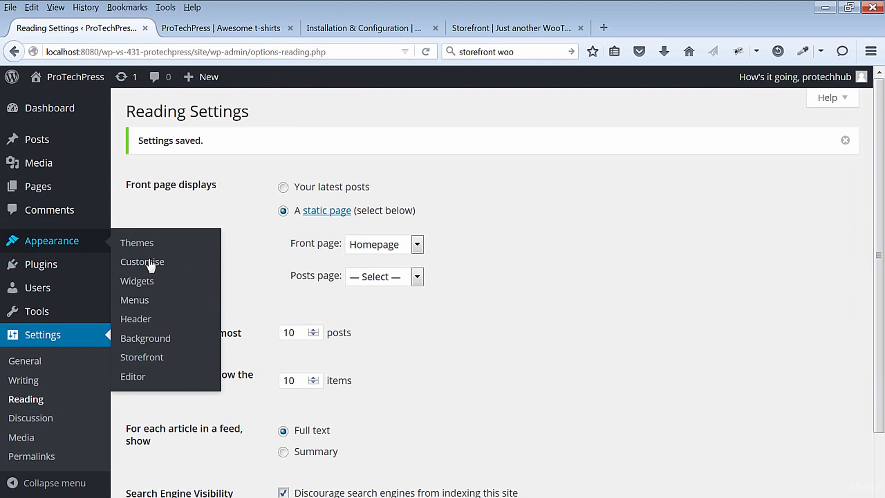
left_click(134, 268)
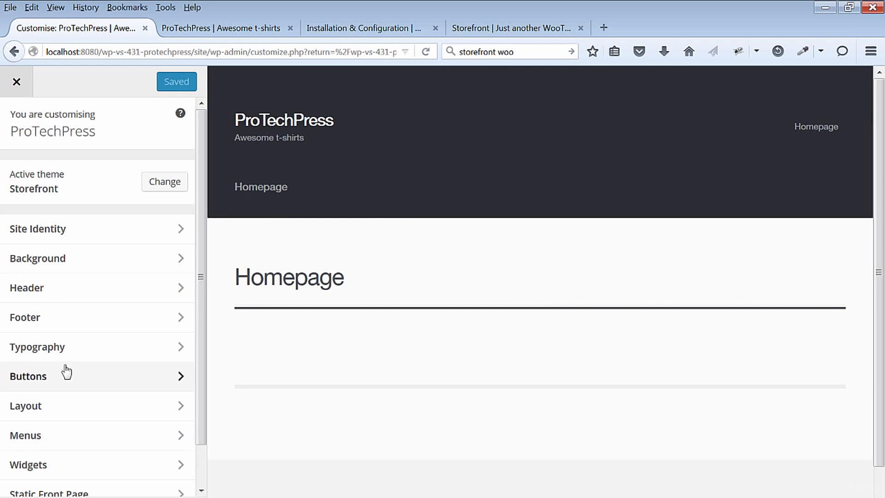
left_click(44, 292)
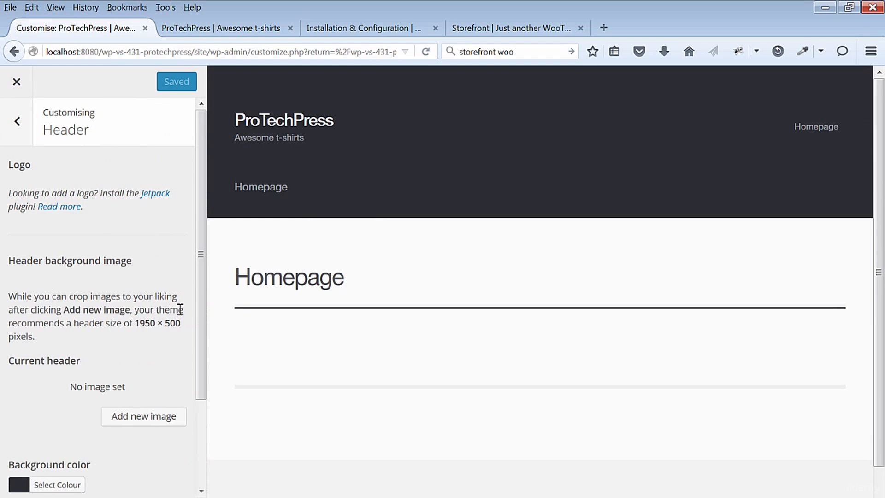
left_click_drag(201, 320, 195, 435)
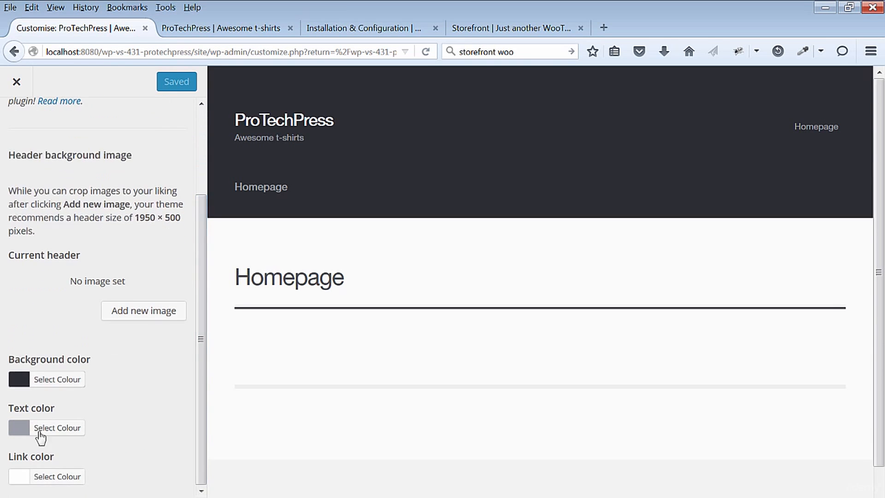
left_click(18, 379)
left_click_drag(137, 379, 102, 379)
type("#9c27b0")
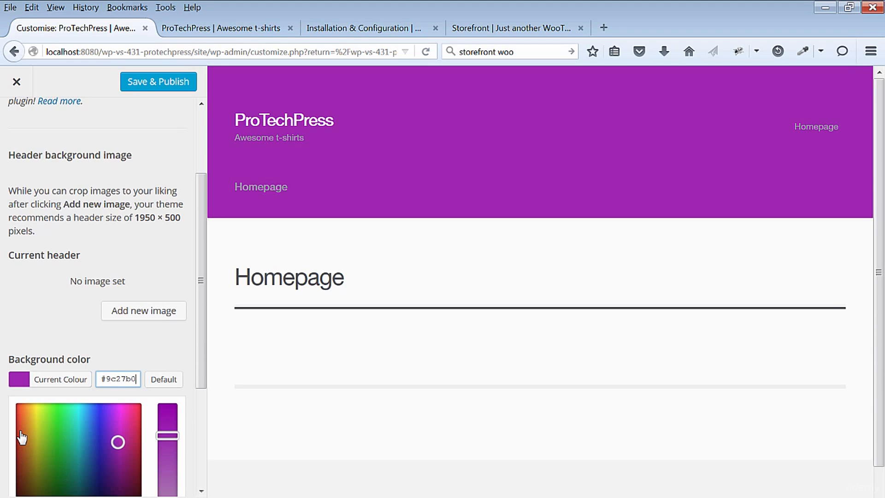
Set the header text colour to white (#ffffff), check the link colour, and publish the header changes.
left_click_drag(201, 267, 178, 411)
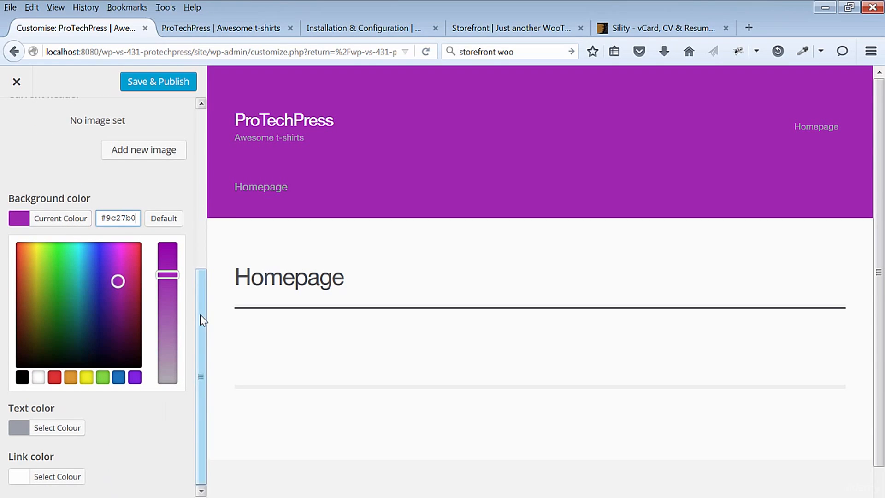
left_click_drag(198, 364, 198, 365)
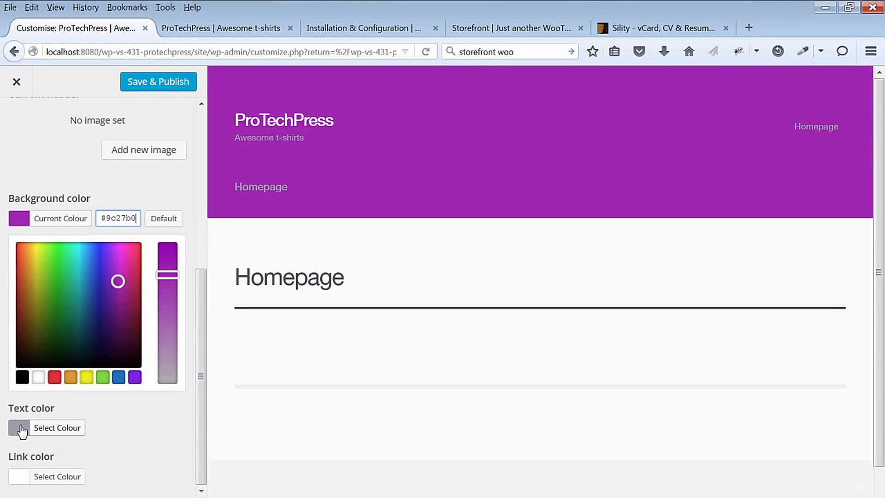
left_click(20, 428)
left_click(39, 427)
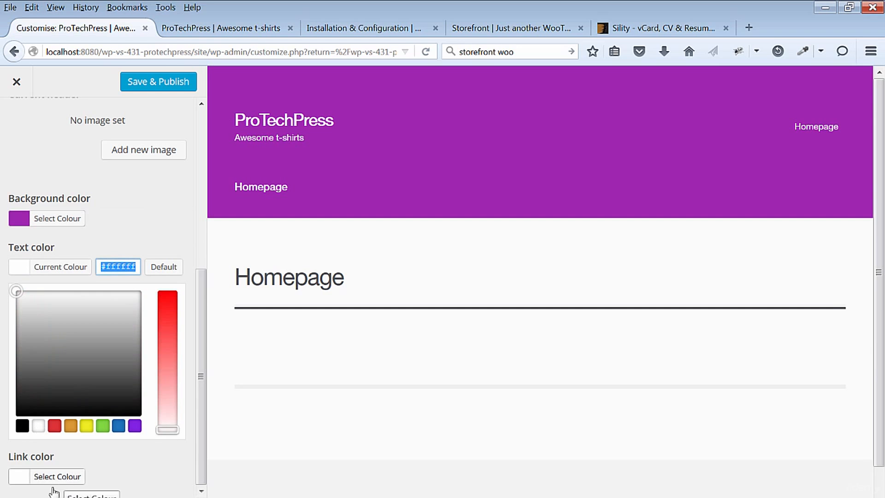
left_click(13, 484)
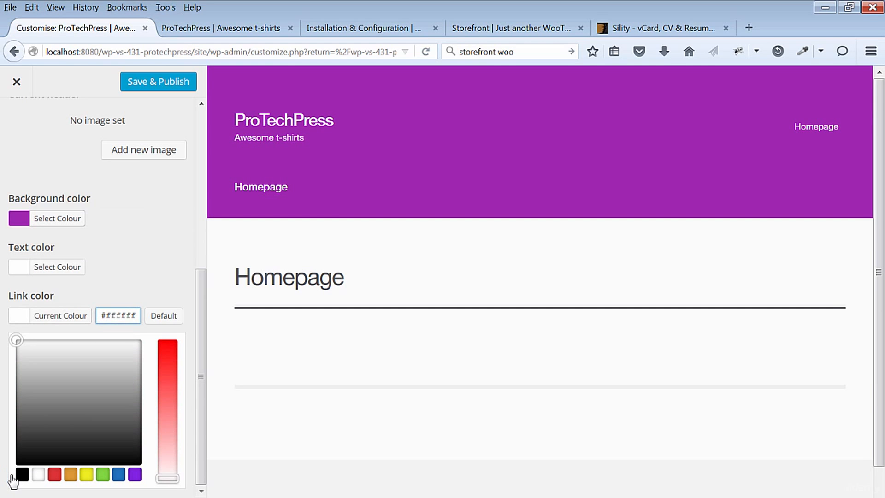
scroll(26, 341, "up", 6)
left_click(148, 82)
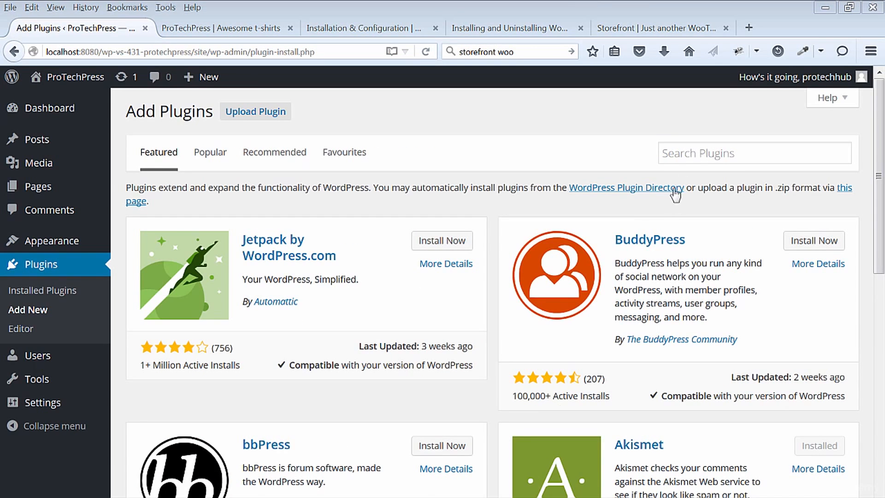
Search the plugin directory for woocommerce and activate the WooCommerce plugin from the installed plugins list.
left_click(710, 154)
type("woocommerce")
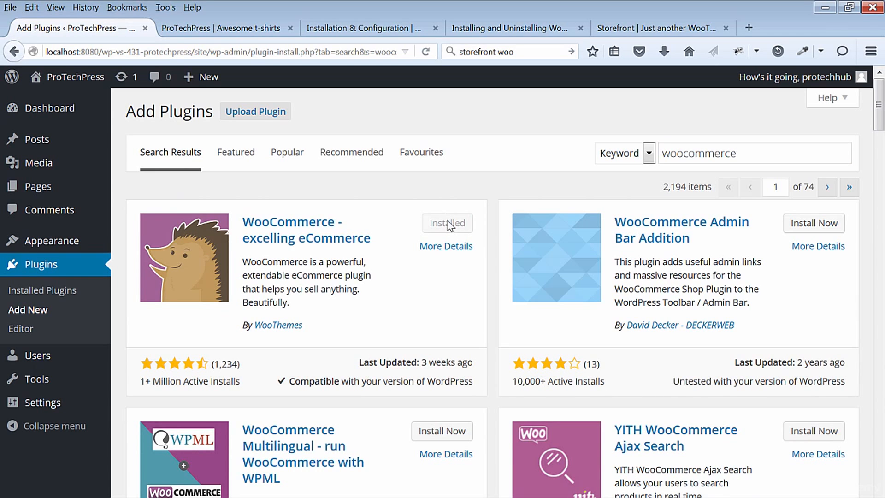
left_click(56, 292)
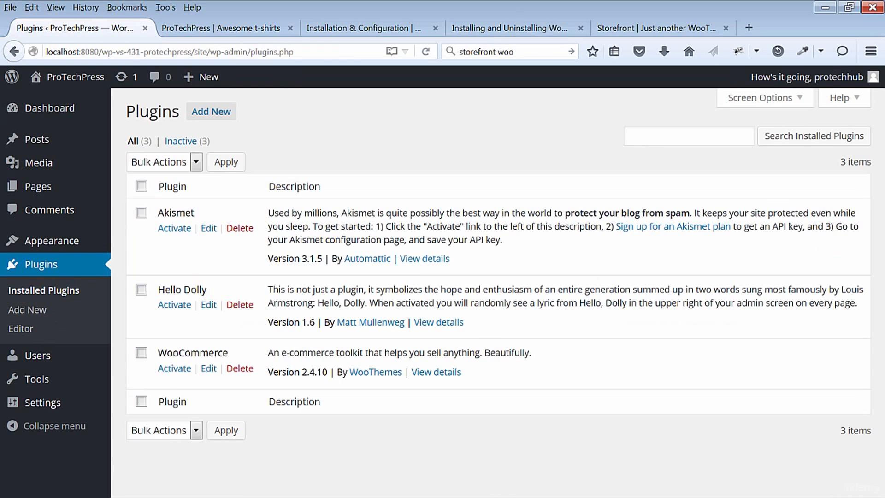
left_click(175, 368)
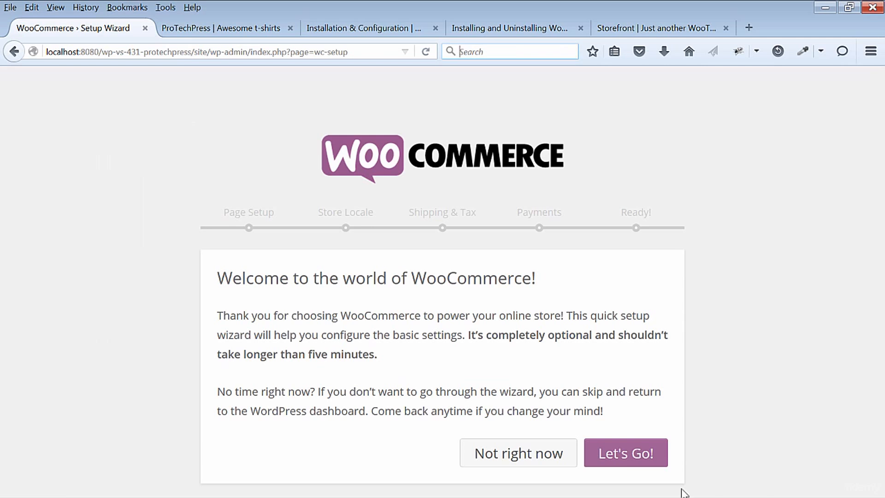
Start the WooCommerce setup wizard and accept creation of the Shop, Cart, Checkout and My Account pages.
left_click(627, 458)
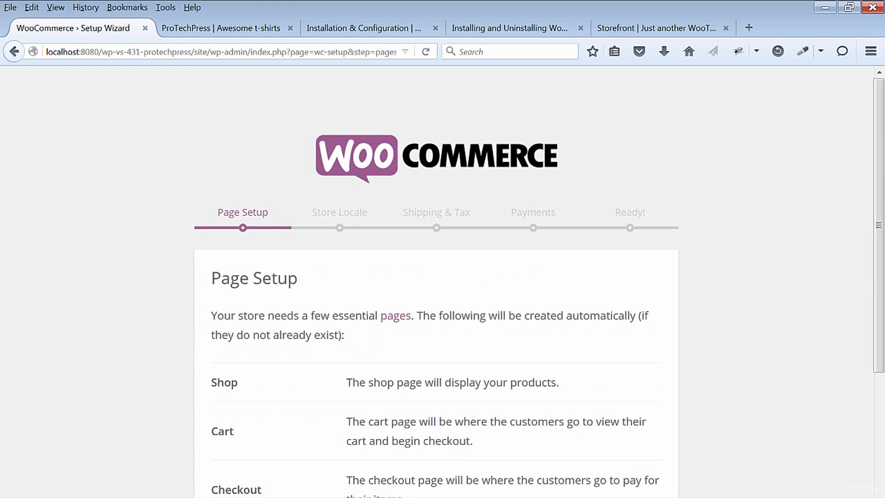
scroll(878, 222, "down", 3)
left_click_drag(878, 259, 878, 331)
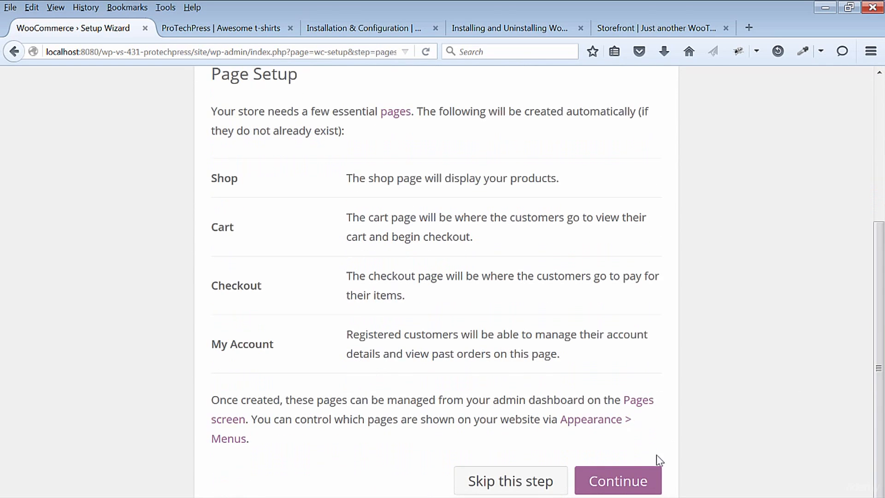
left_click(623, 480)
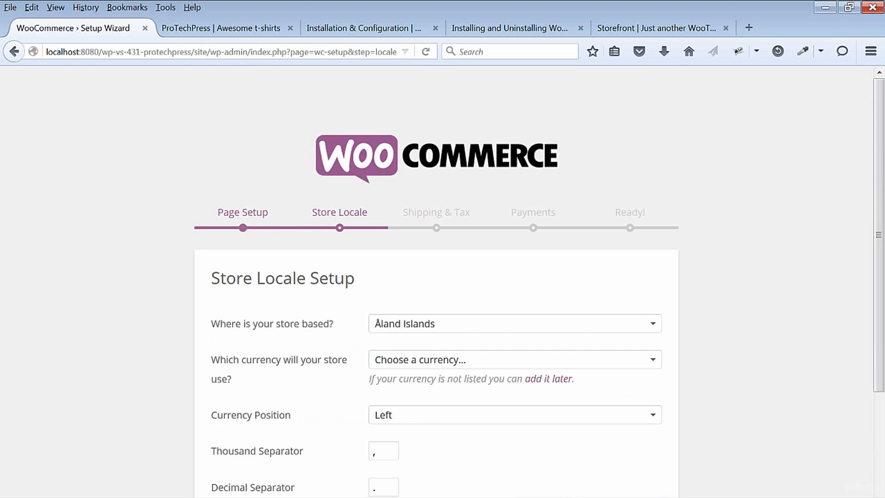
Set the store's base location to Canada — Ontario and continue past the Store Locale Setup.
left_click_drag(878, 234, 878, 332)
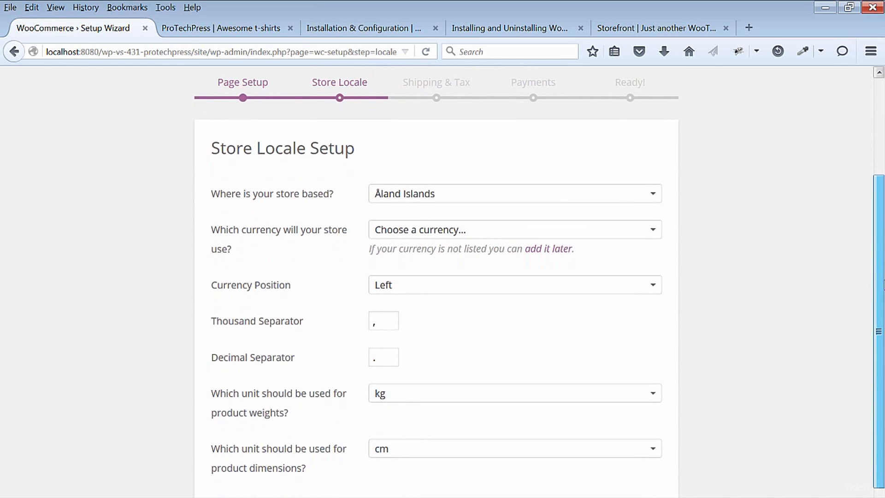
left_click(653, 199)
left_click_drag(656, 240, 655, 265)
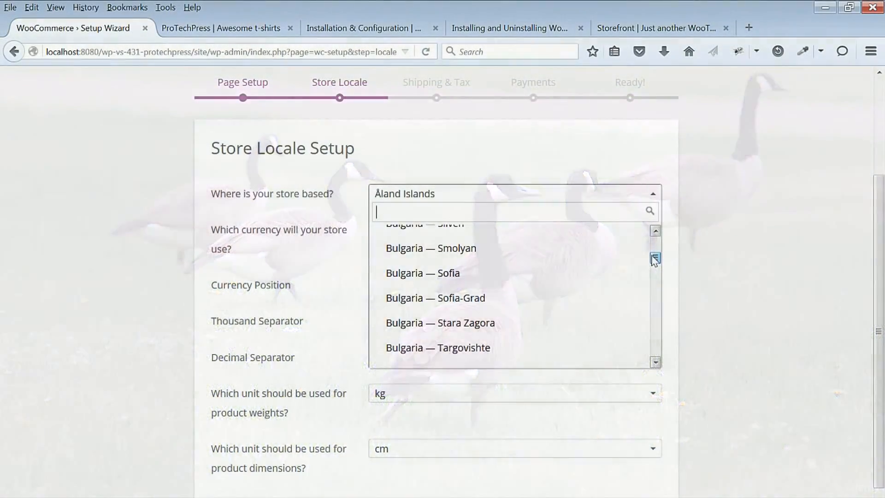
left_click_drag(654, 257, 655, 261)
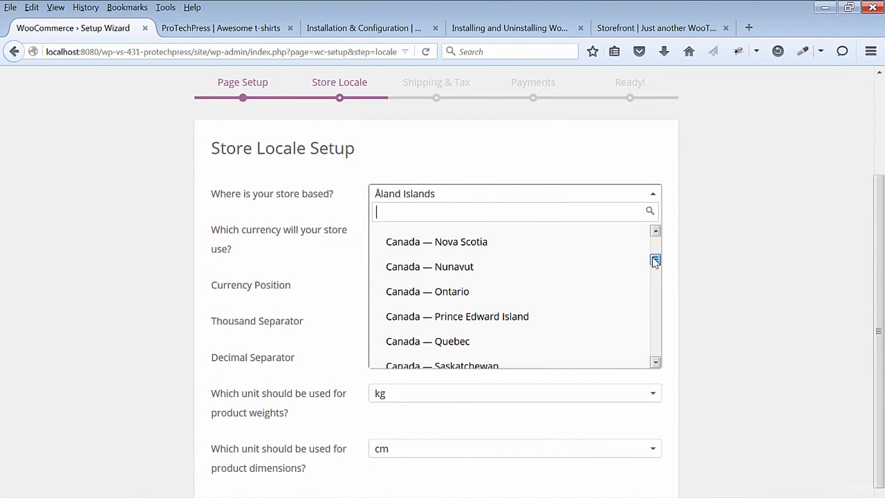
left_click(483, 295)
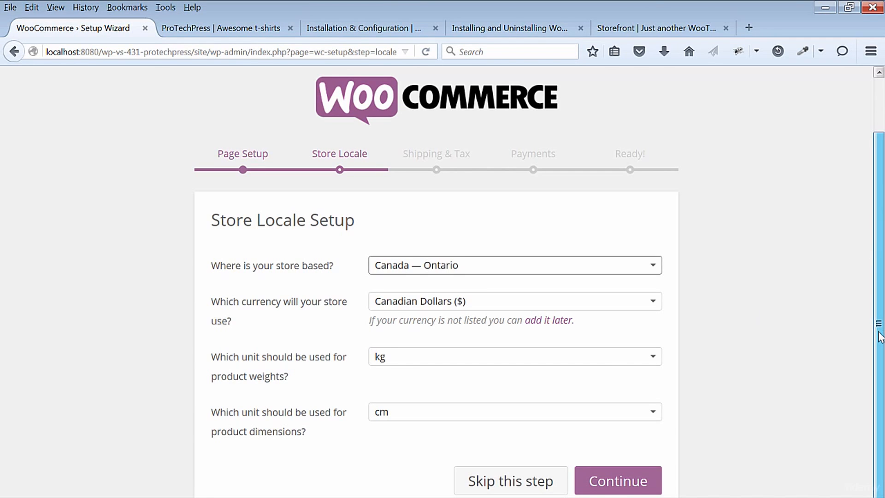
left_click(618, 481)
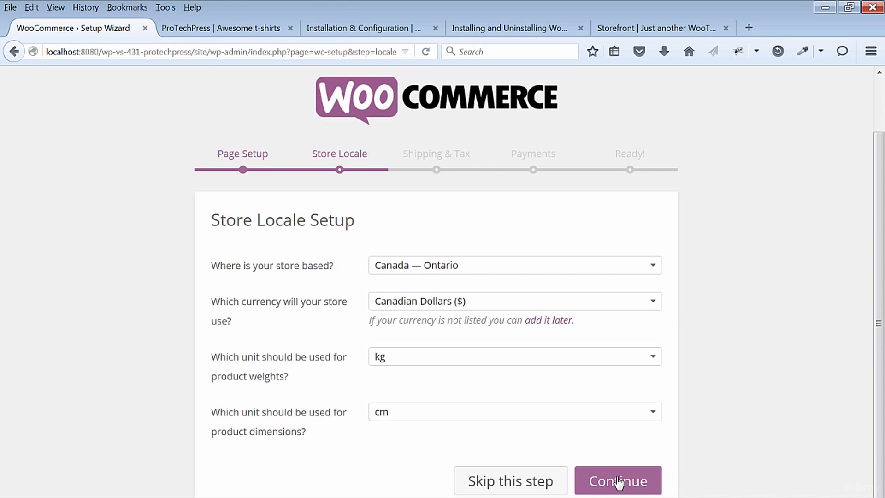
left_click(619, 482)
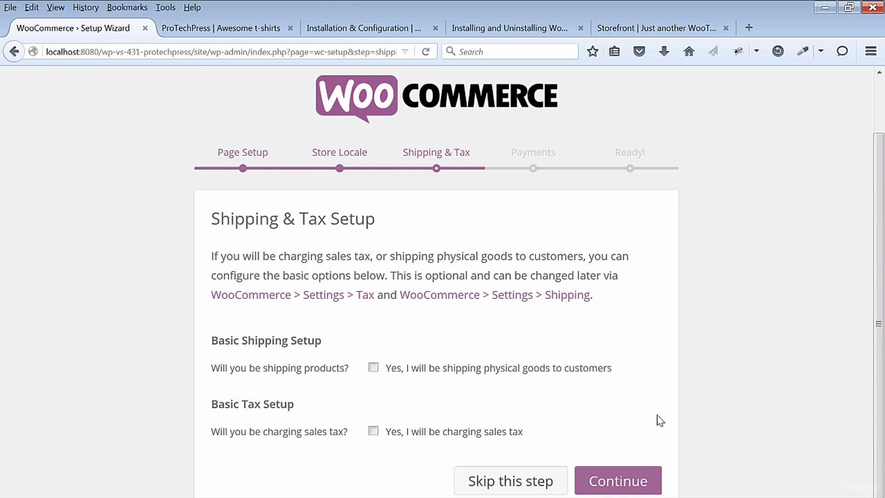
Skip the Shipping & Tax Setup and continue through the Payments page without enabling any offline payment method.
left_click(512, 481)
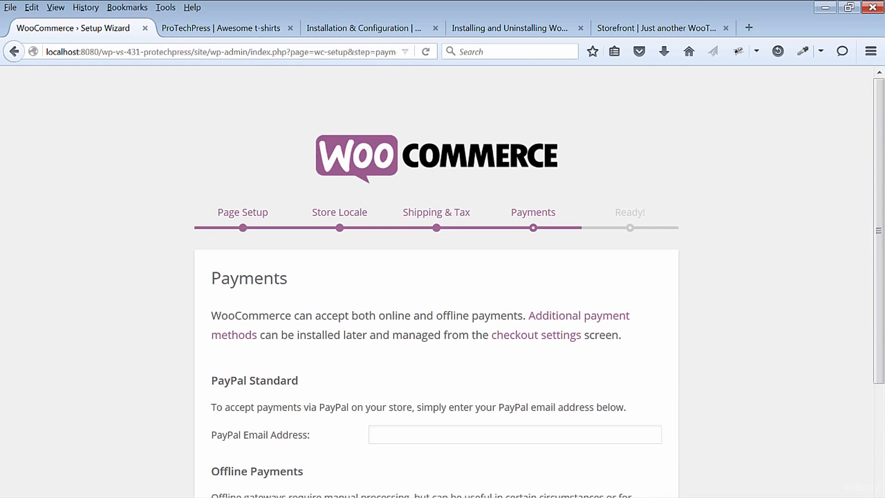
scroll(744, 348, "down", 4)
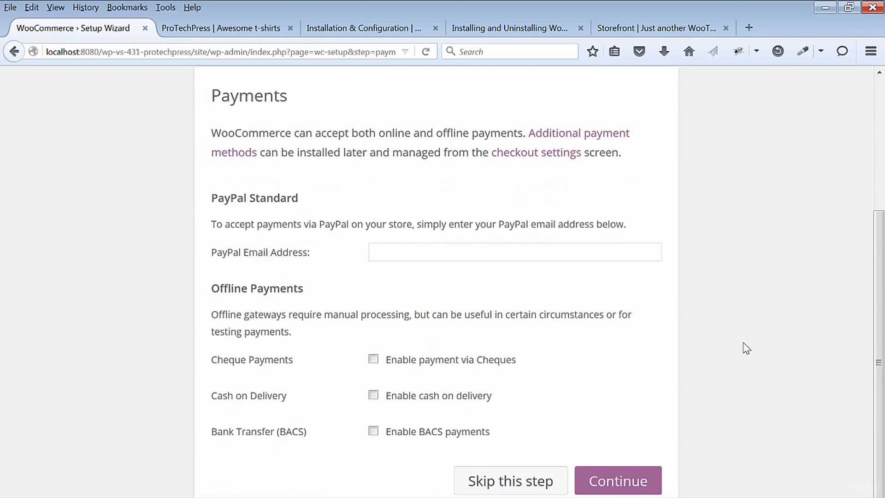
left_click(470, 251)
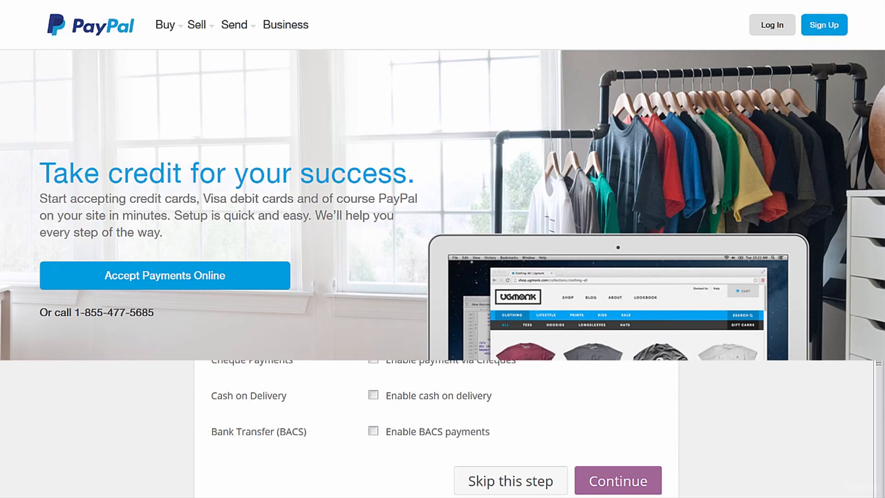
mouse_move(879, 346)
left_mouse_down()
mouse_move(880, 336)
mouse_move(879, 346)
left_mouse_up()
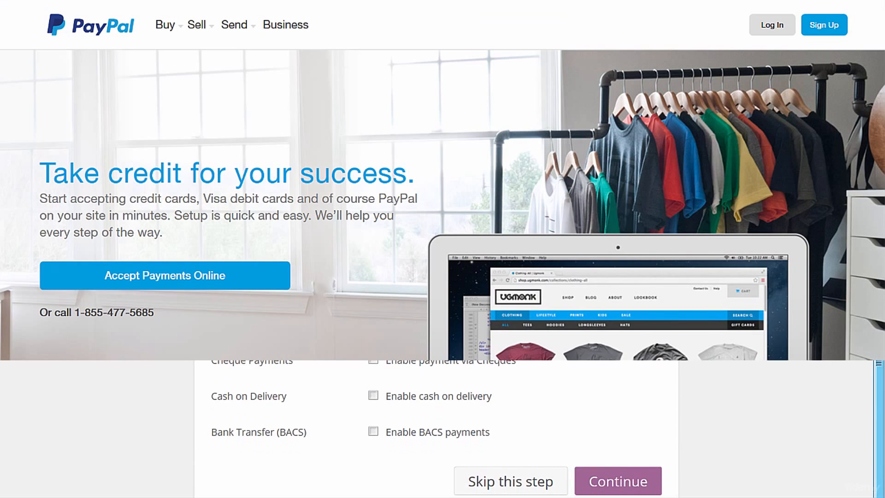
left_click(623, 482)
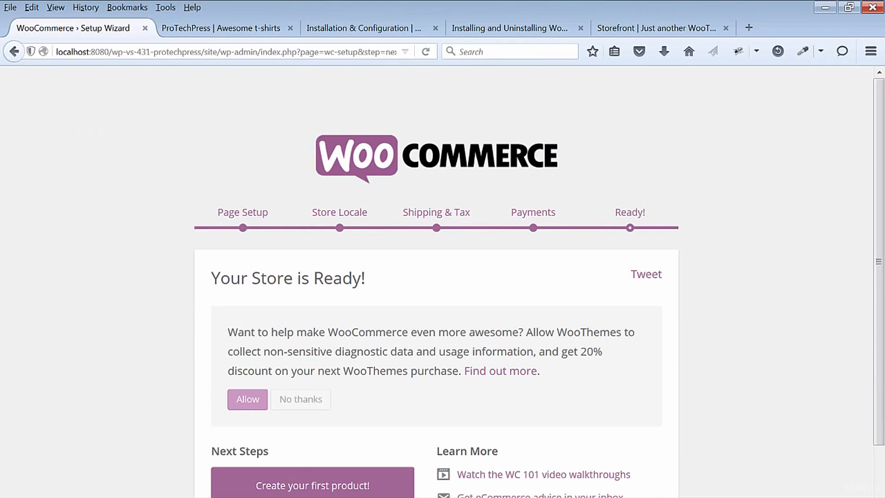
Decline sharing diagnostic and usage data with WooThemes on the wizard's final page.
scroll(880, 339, "down", 2)
left_click_drag(879, 338, 875, 379)
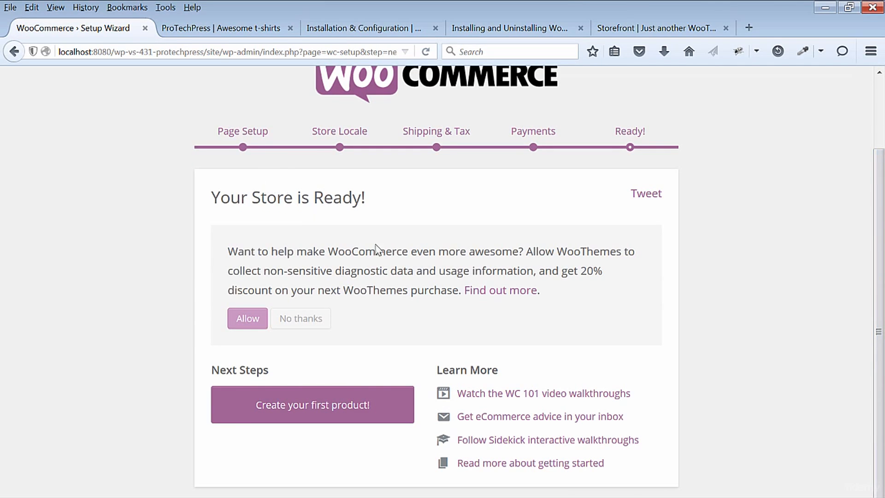
left_click(312, 324)
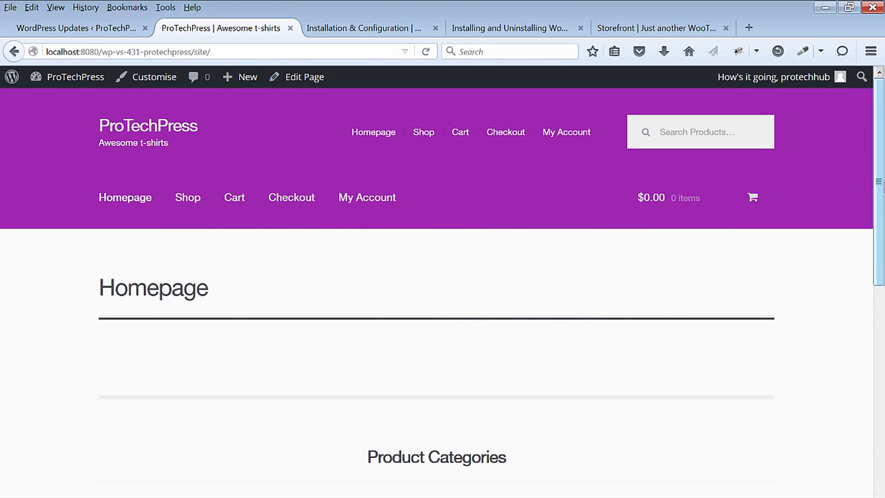
Review the store's Shop and Cart pages on the live site and return to the Homepage.
left_click_drag(884, 183, 880, 76)
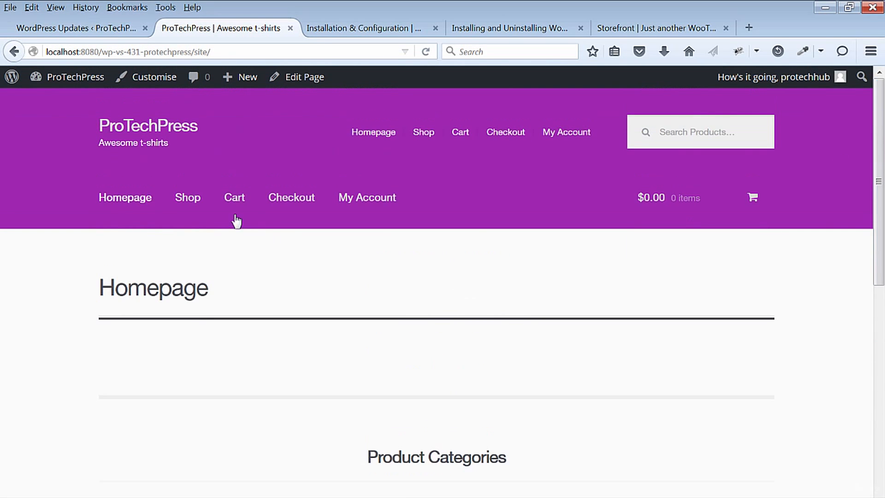
left_click(187, 203)
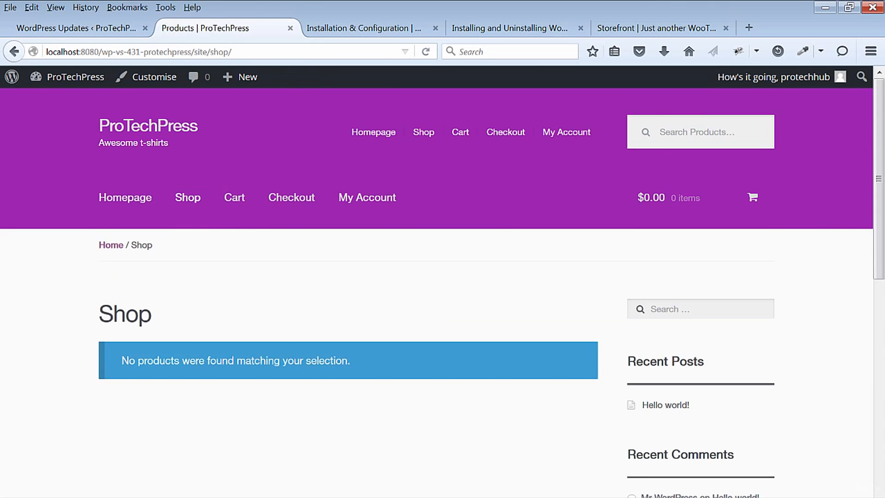
left_click(235, 202)
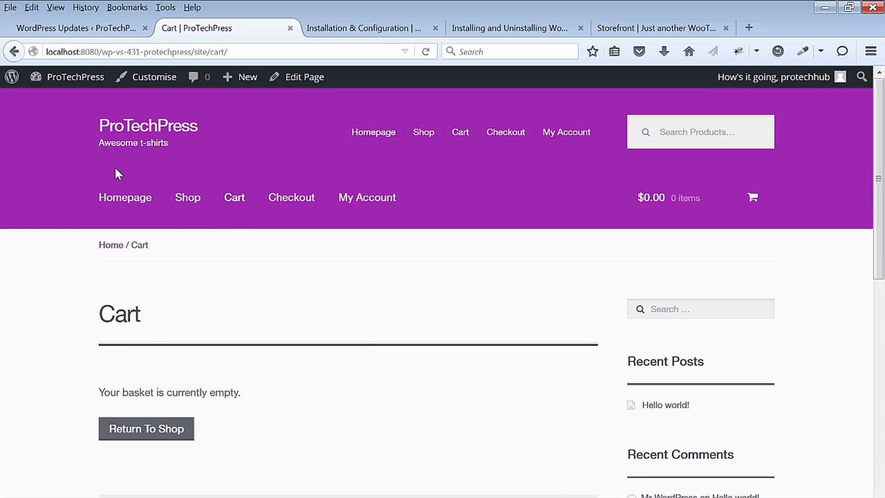
left_click(111, 129)
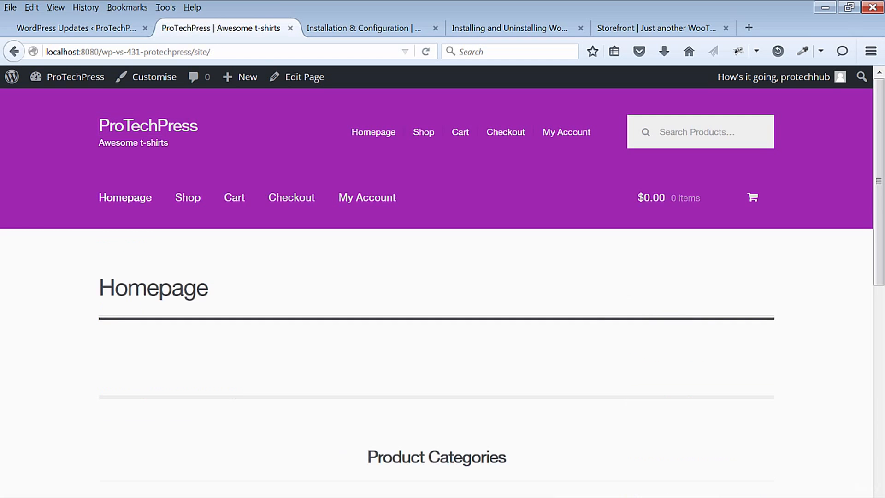
mouse_move(879, 258)
left_mouse_down()
mouse_move(879, 422)
mouse_move(879, 251)
left_mouse_up()
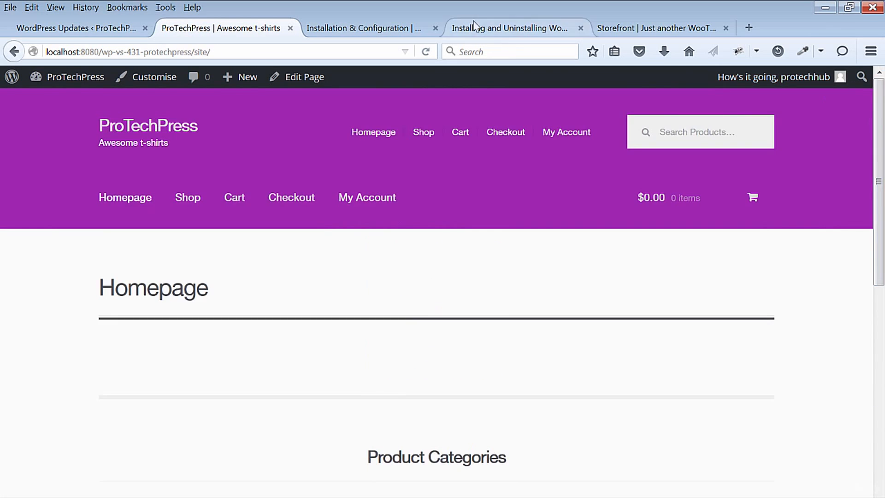
Look through the Storefront configuration and WooCommerce installation documentation, and open the Getting Started documentation category.
left_click(389, 32)
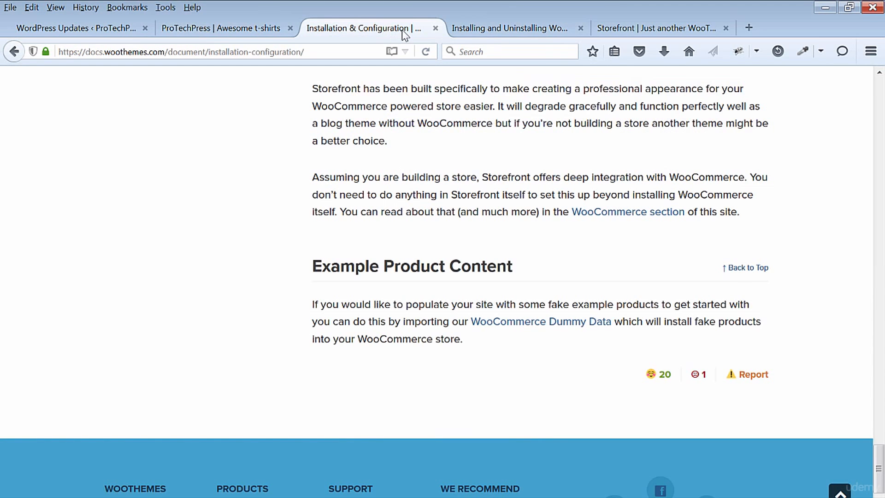
left_click(491, 32)
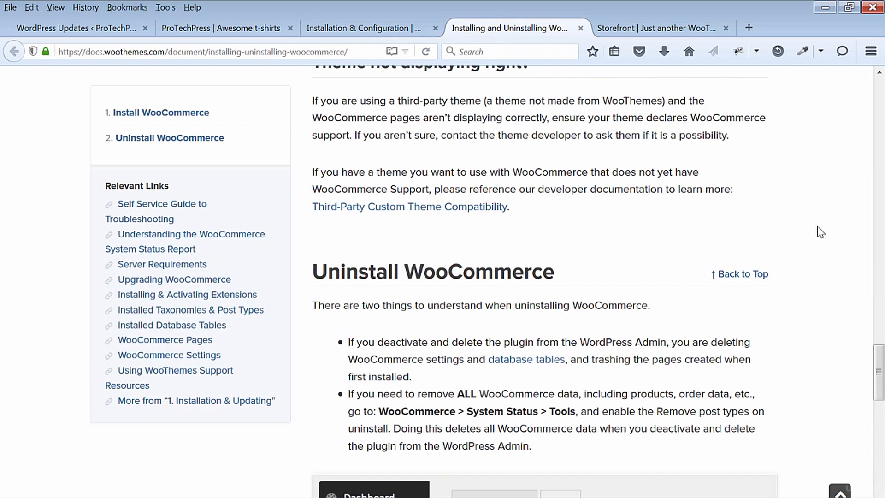
scroll(819, 229, "down", 10)
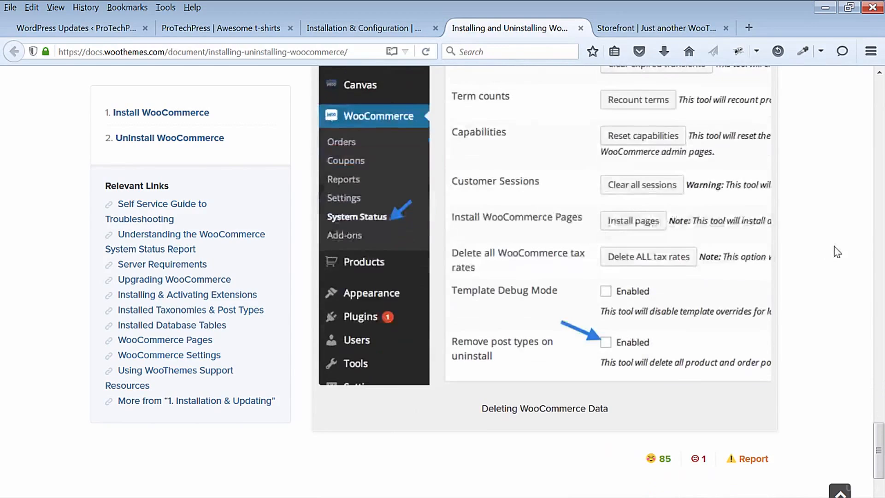
scroll(847, 262, "down", 6)
scroll(847, 230, "up", 20)
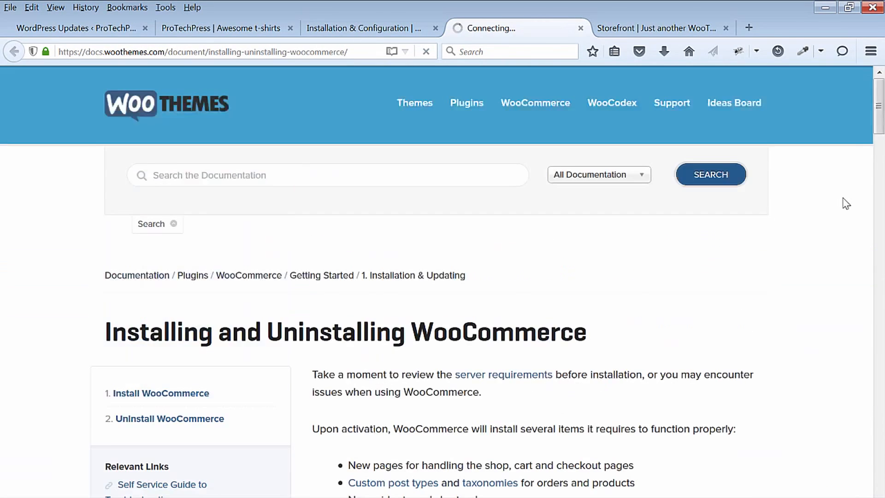
Open the Widgets page in the WordPress admin and delete the Meta and Archives widgets from the Sidebar.
left_click(76, 29)
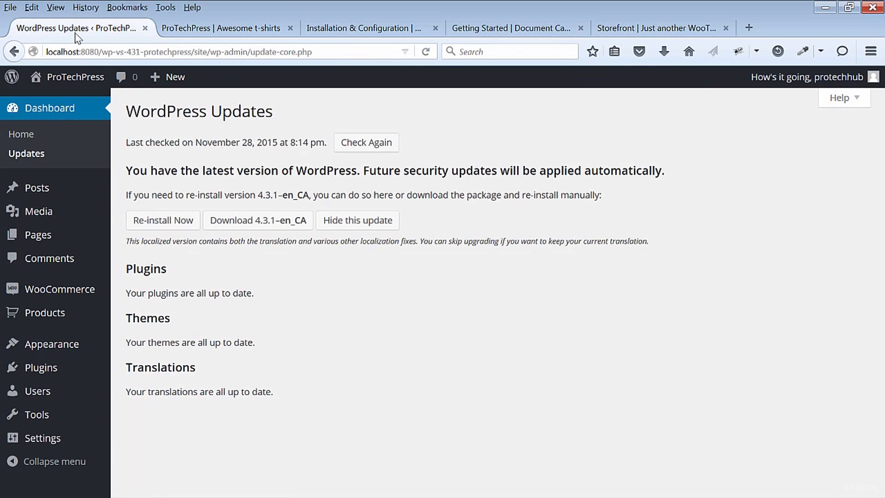
mouse_move(85, 351)
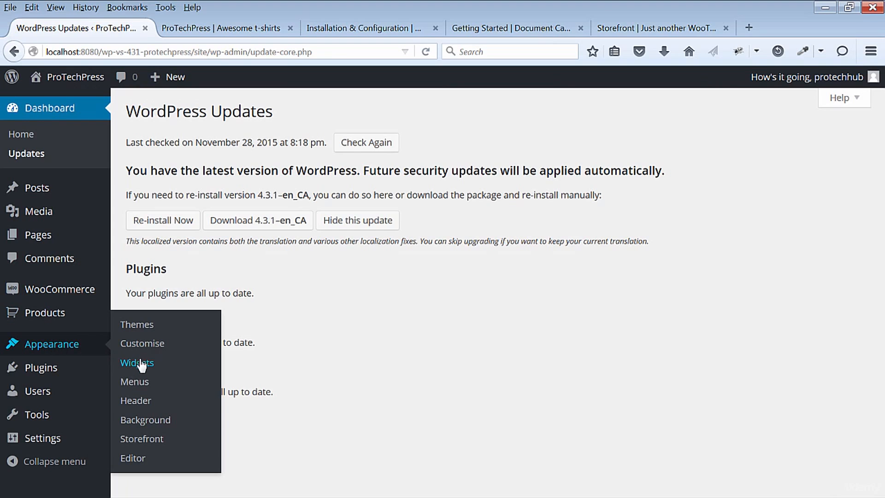
left_click(160, 367)
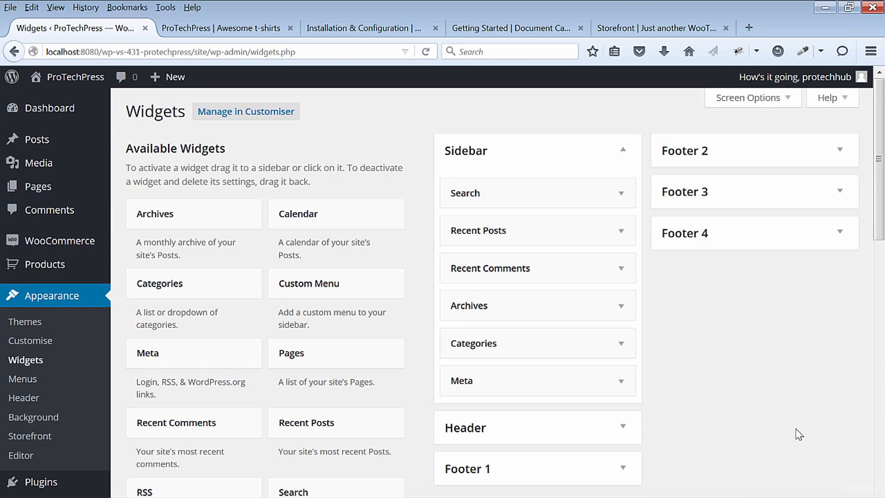
scroll(881, 238, "down", 1)
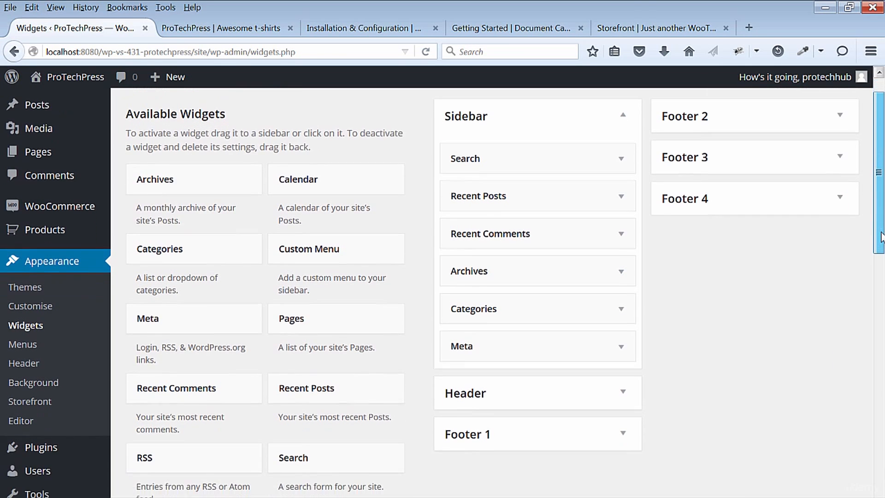
scroll(881, 236, "up", 1)
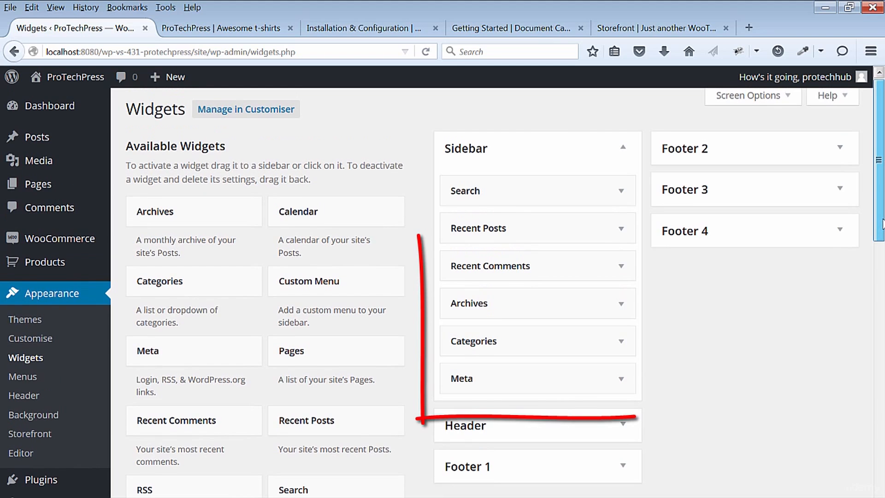
left_click(620, 379)
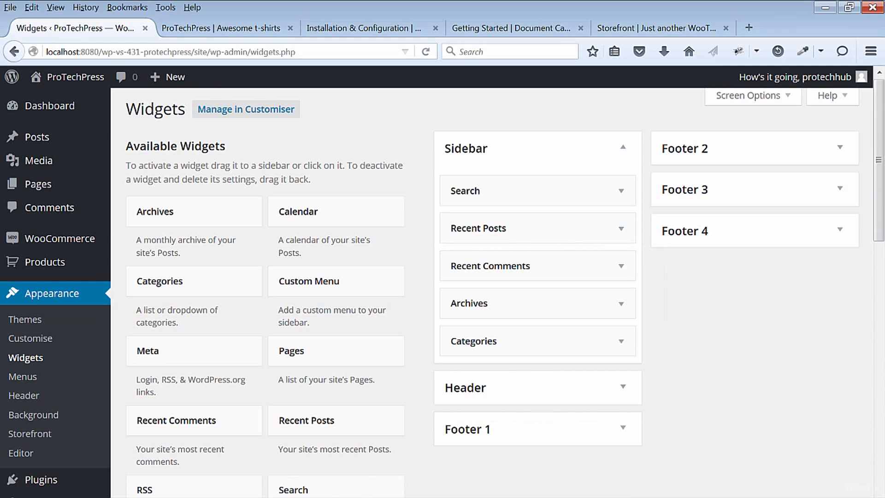
left_click(621, 304)
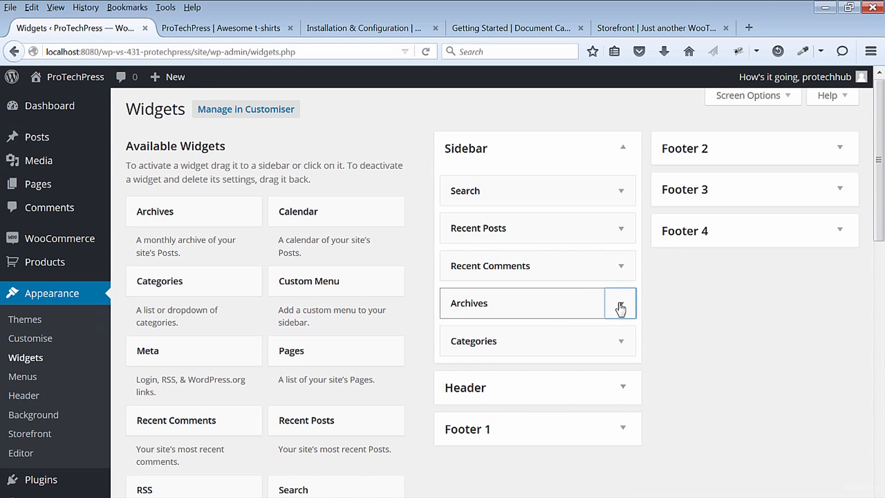
left_click(466, 416)
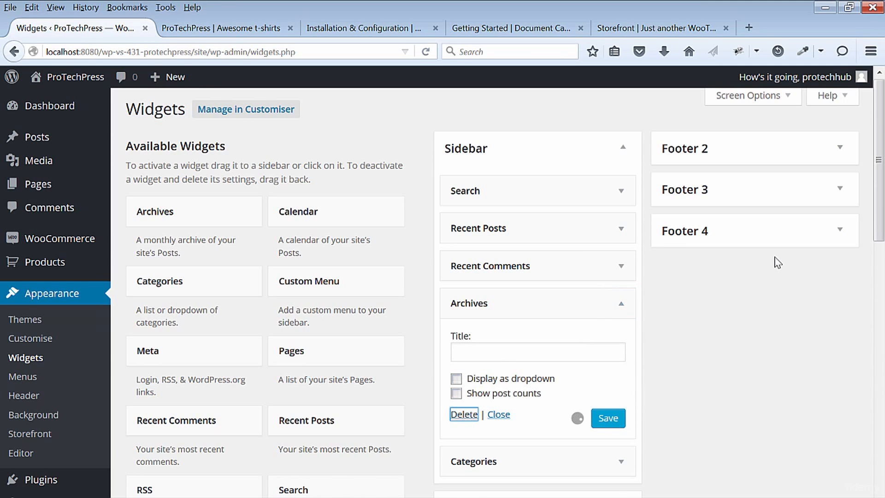
Delete the Recent Comments and Recent Posts widgets from the Sidebar.
left_click(621, 267)
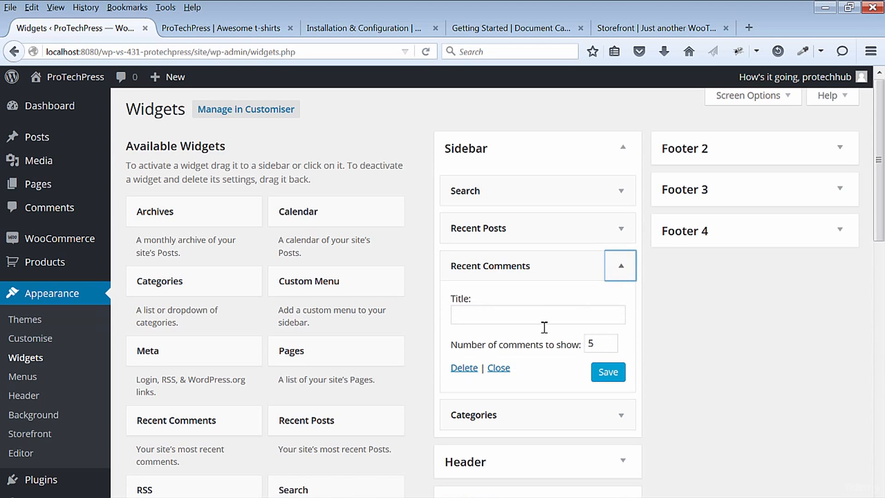
left_click(463, 370)
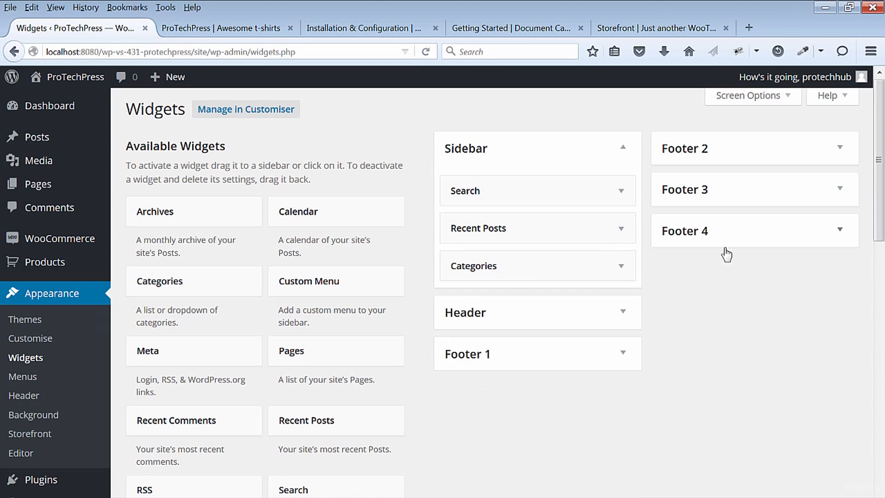
left_click(620, 229)
left_click(466, 354)
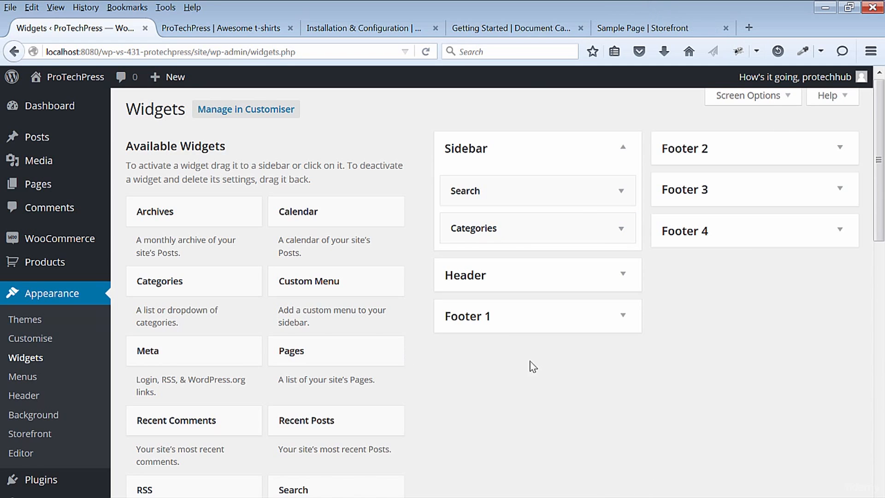
Add the WooCommerce Basket widget above Search in the Sidebar, save it, and check it on the Shop page.
left_click_drag(878, 168, 878, 281)
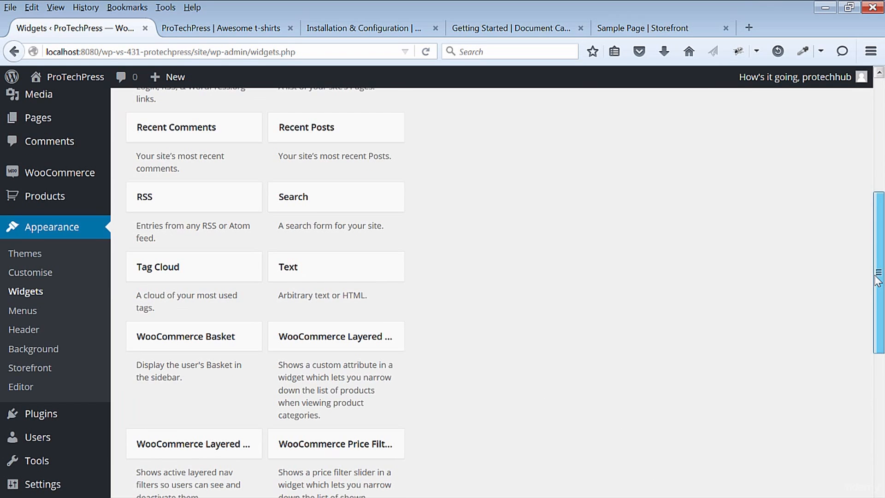
left_click_drag(224, 342, 538, 191)
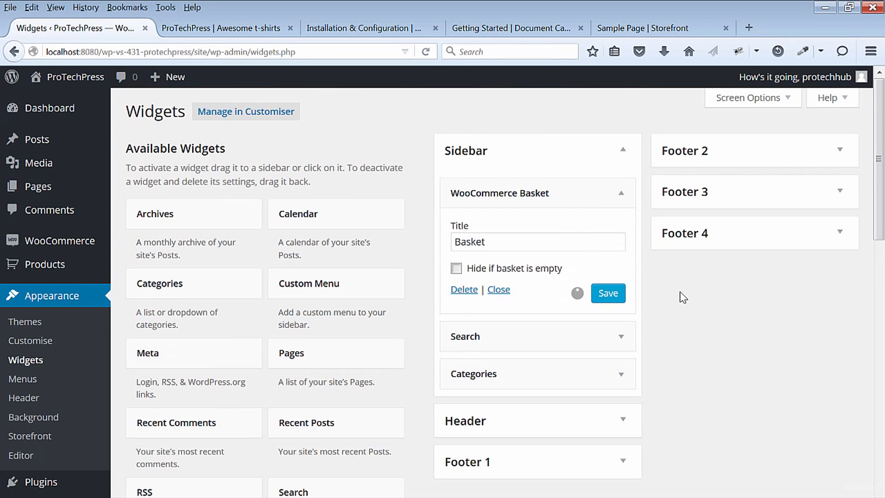
left_click(617, 297)
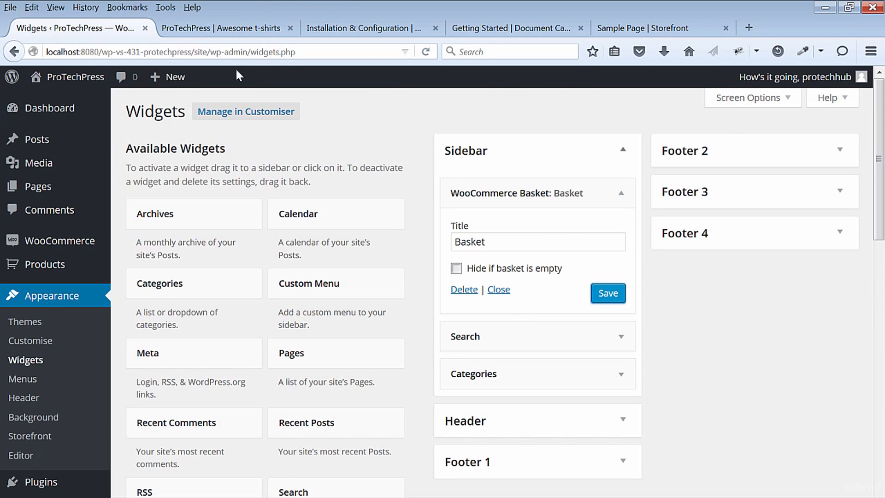
left_click(230, 32)
left_click(188, 199)
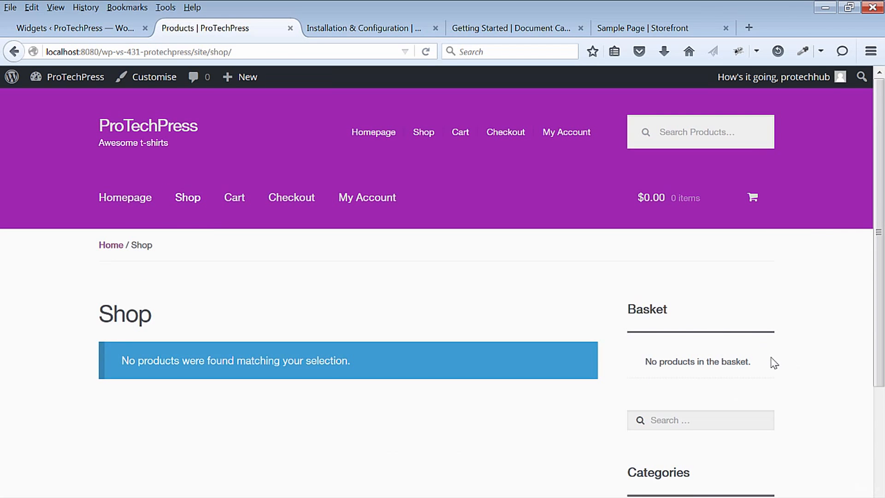
Add the WooCommerce Products widget below the Basket widget in the Sidebar and save it with its default settings.
left_click(138, 28)
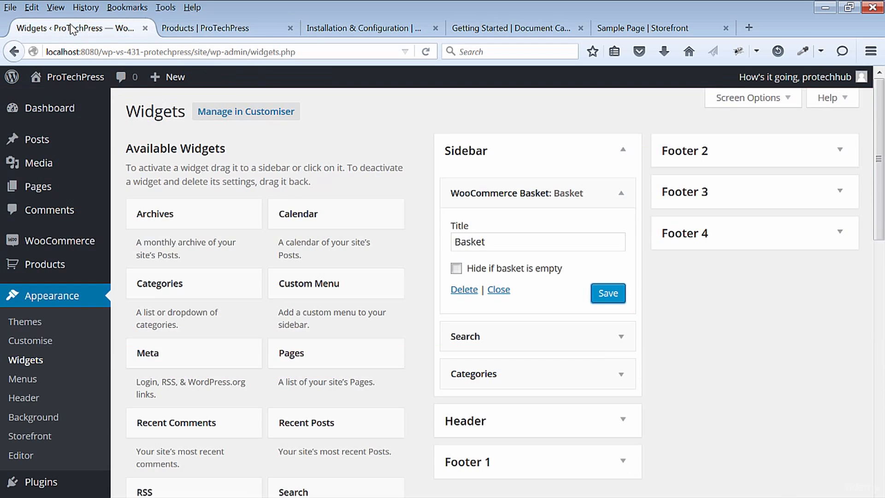
left_click_drag(877, 182, 877, 331)
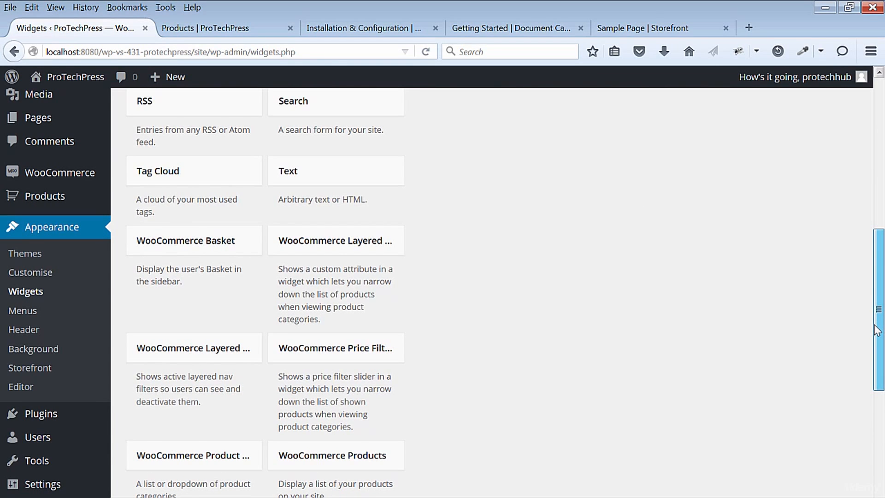
left_click_drag(877, 330, 874, 404)
scroll(330, 340, "up", 3)
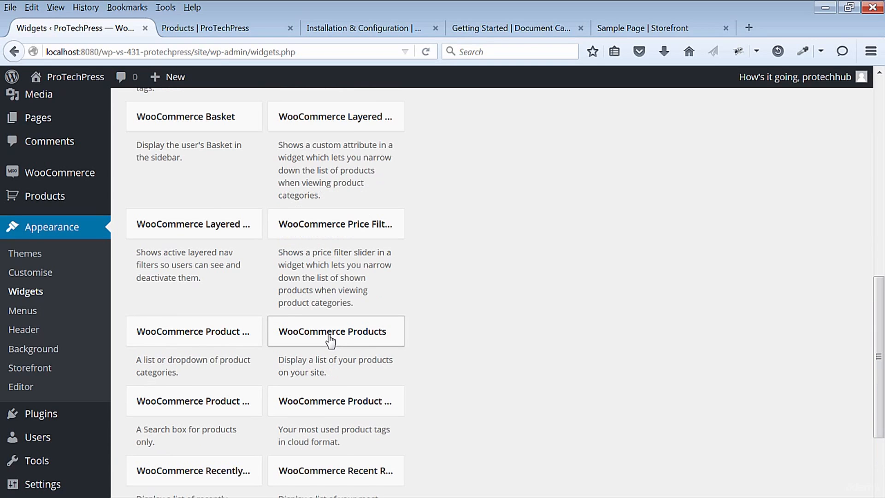
left_click_drag(330, 341, 510, 291)
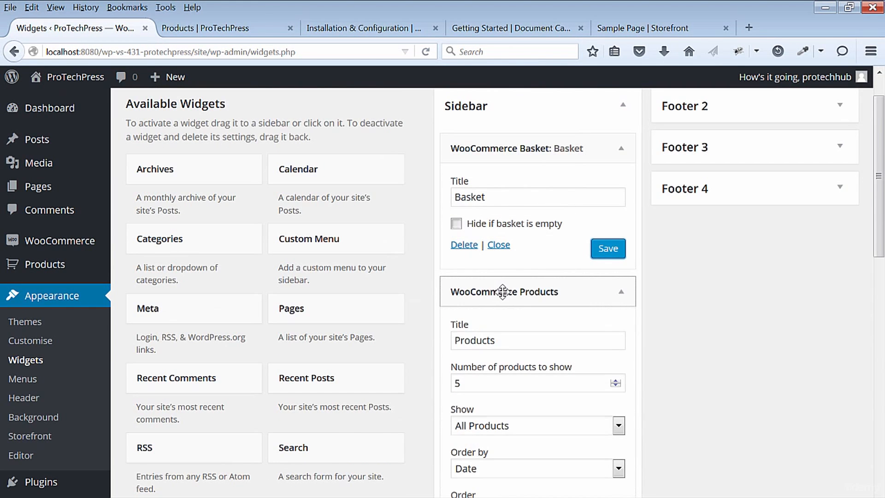
scroll(687, 337, "down", 3)
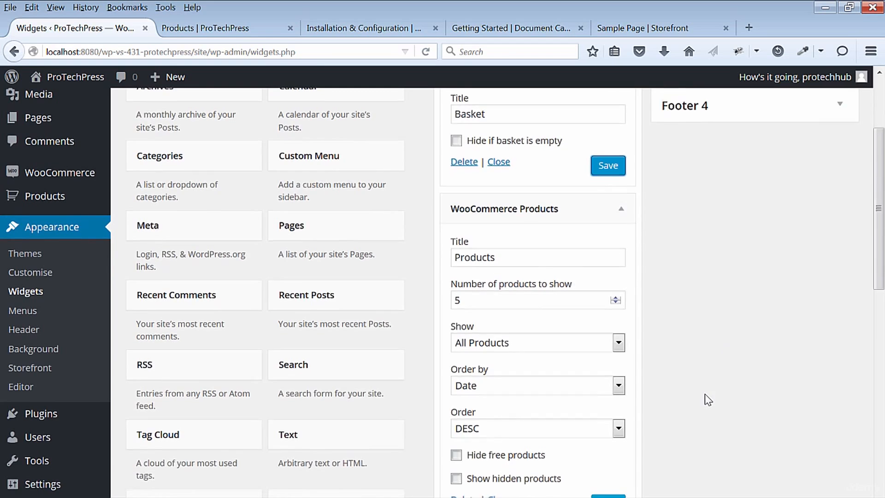
scroll(705, 397, "down", 5)
left_click(605, 380)
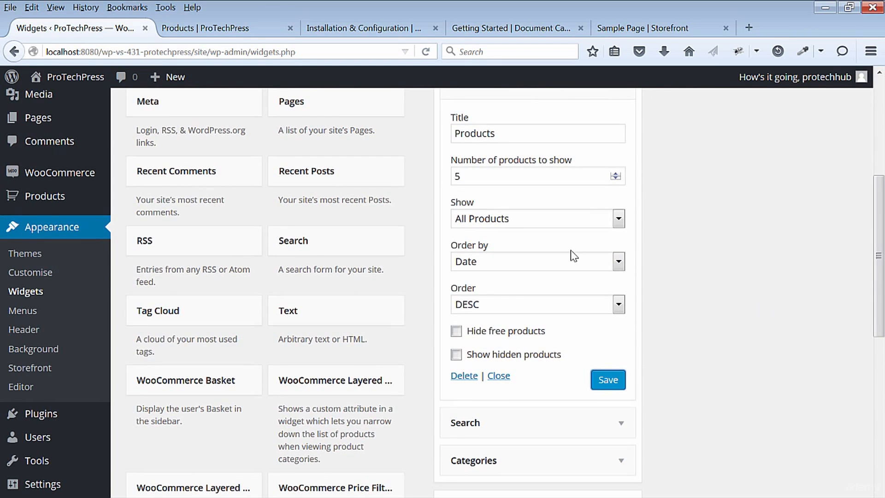
Reload the store's Shop page and examine the sidebar widgets.
left_click(241, 36)
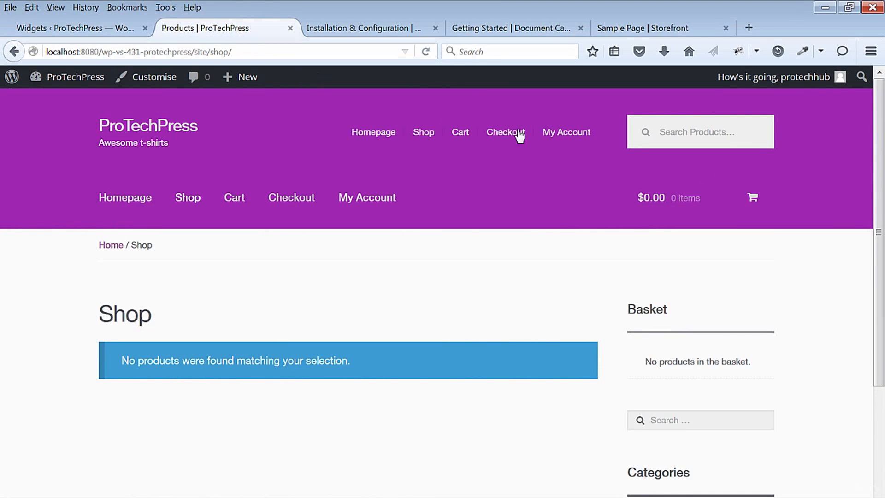
key("F5")
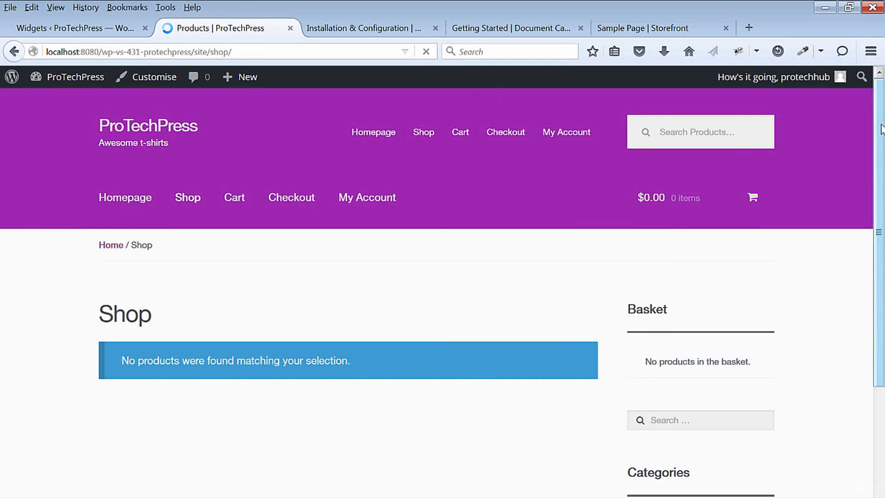
left_click_drag(882, 129, 874, 238)
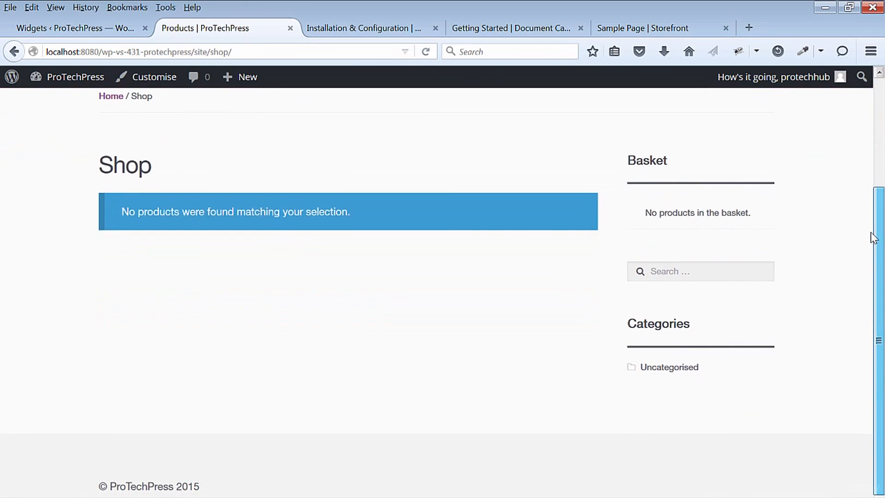
Delete the Categories widget from the Sidebar on the Widgets page.
key("ctrl+shift+Tab")
left_click(620, 309)
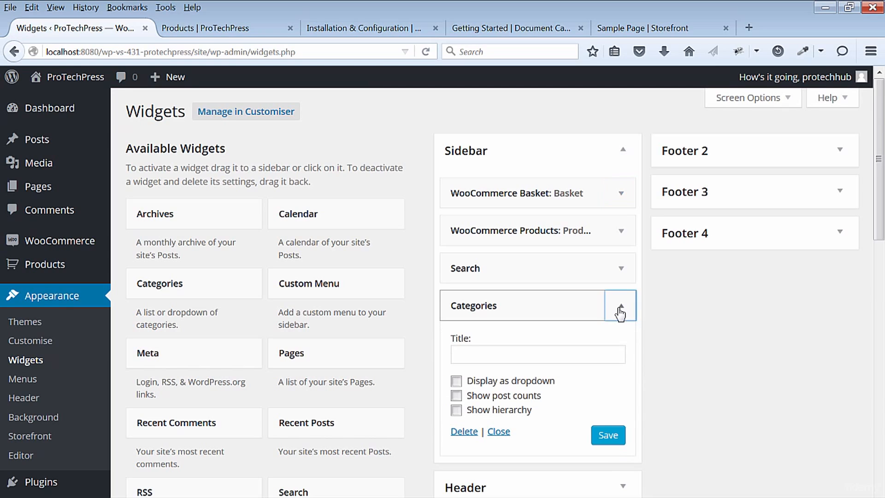
left_click(620, 308)
left_click(620, 308)
left_click(464, 431)
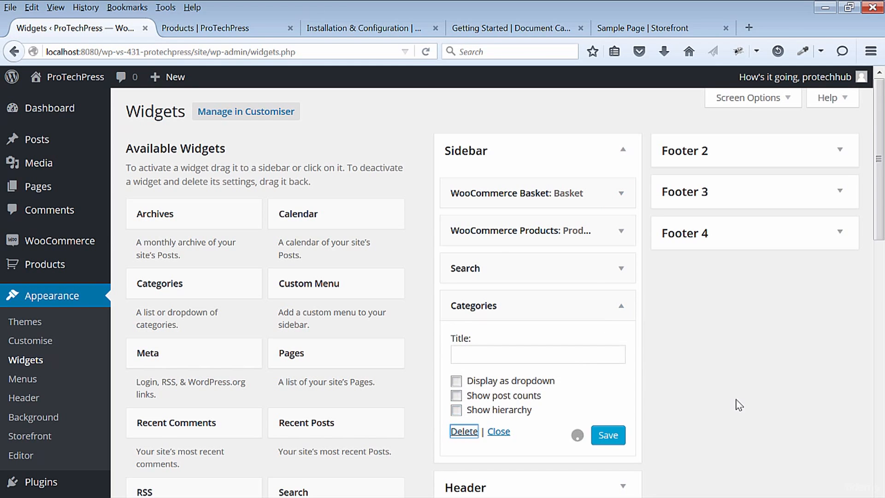
Reload the store's Shop page and check its sidebar for the removal of the Categories widget.
left_click(224, 33)
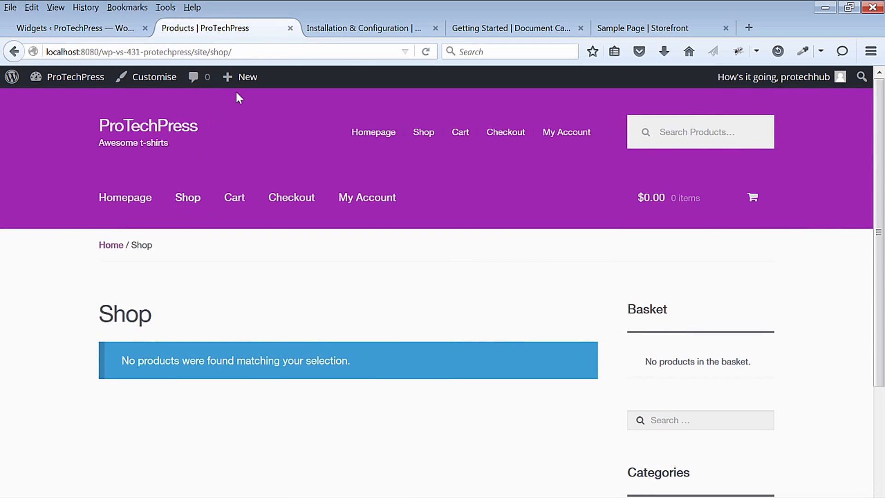
left_click(423, 51)
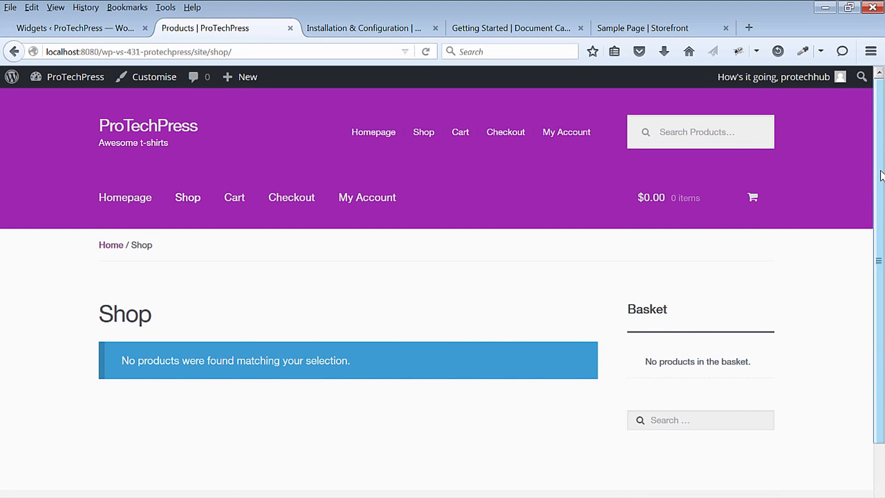
scroll(881, 205, "down", 1)
scroll(881, 205, "down", 3)
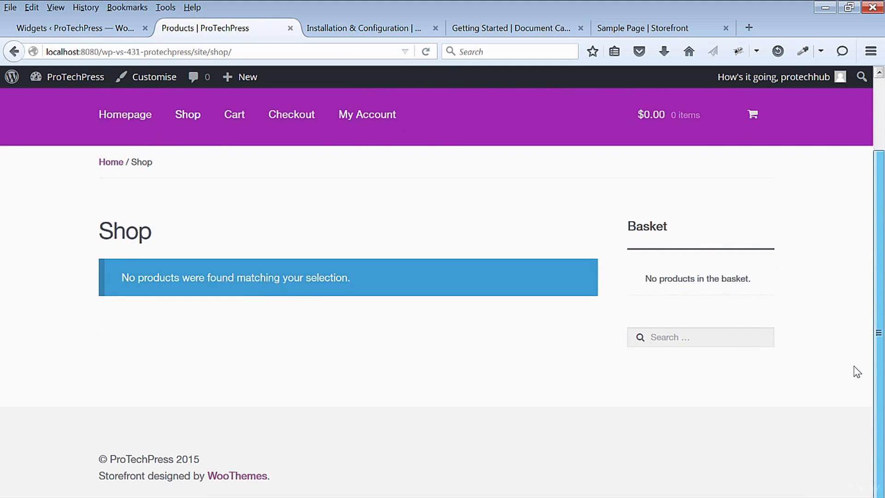
scroll(871, 185, "up", 2)
In WooCommerce's general product settings, set the weight unit to lbs and the dimensions unit to in, and save.
left_click(77, 28)
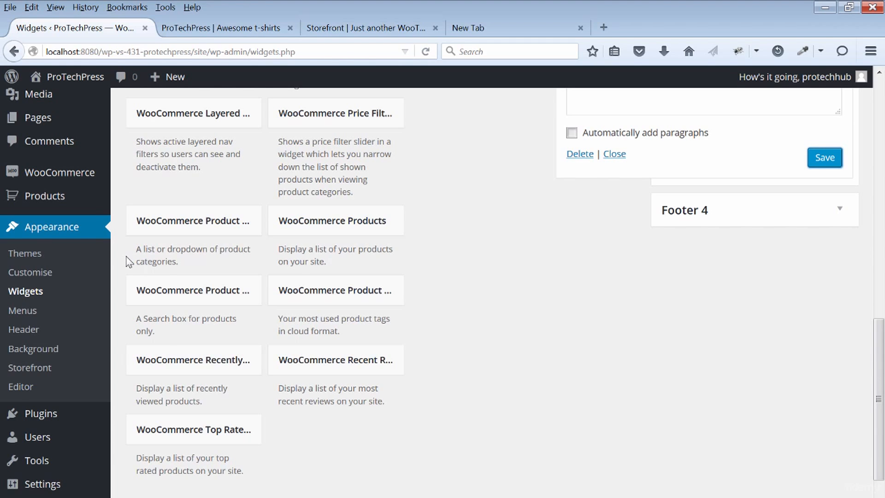
scroll(71, 301, "down", 1)
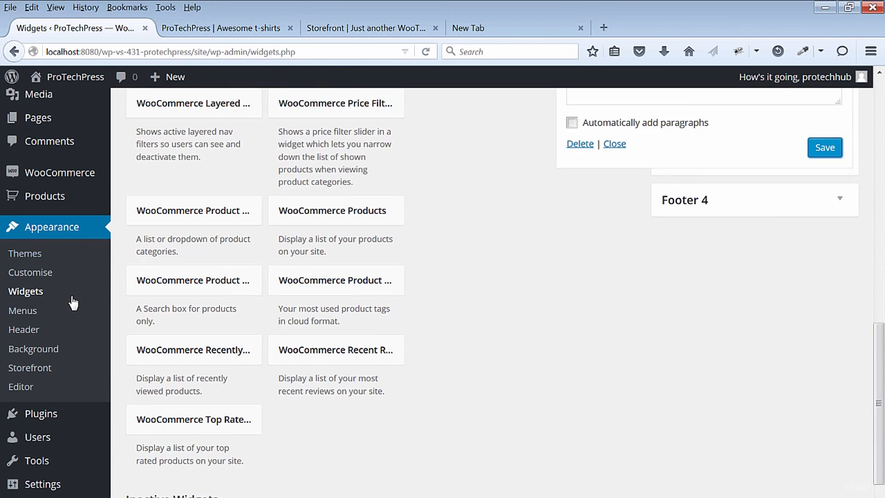
scroll(71, 300, "up", 5)
mouse_move(46, 240)
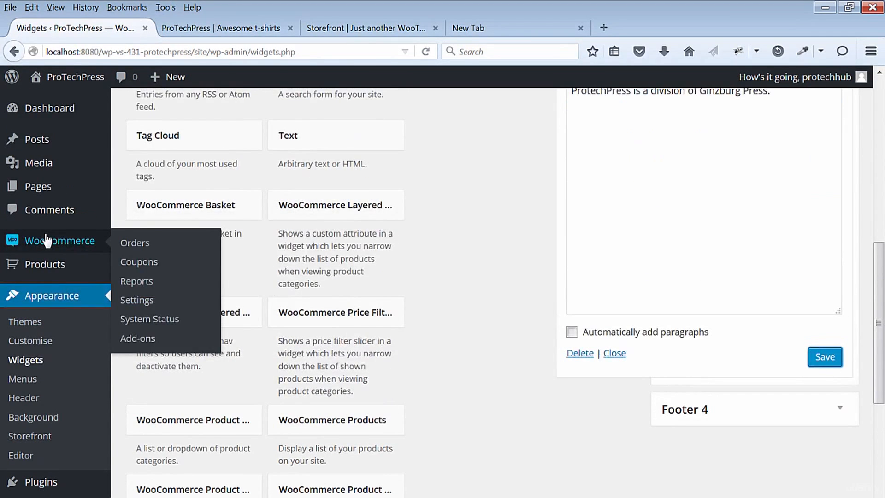
left_click(137, 300)
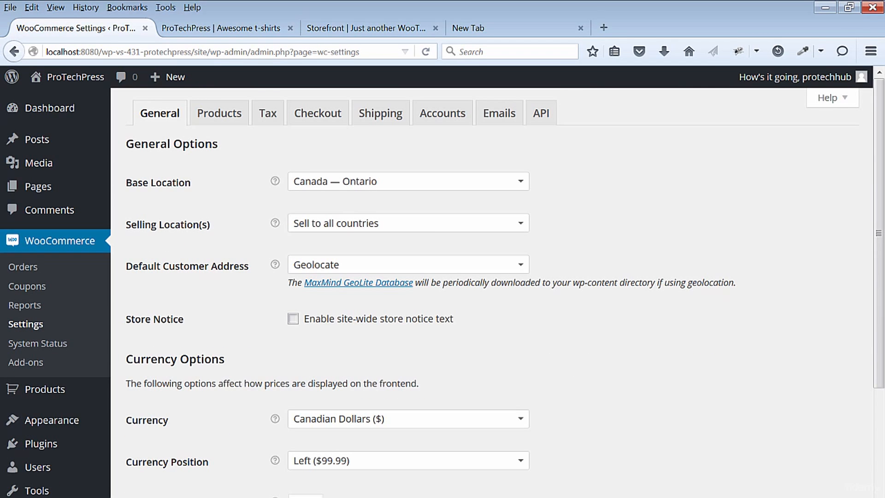
left_click(219, 113)
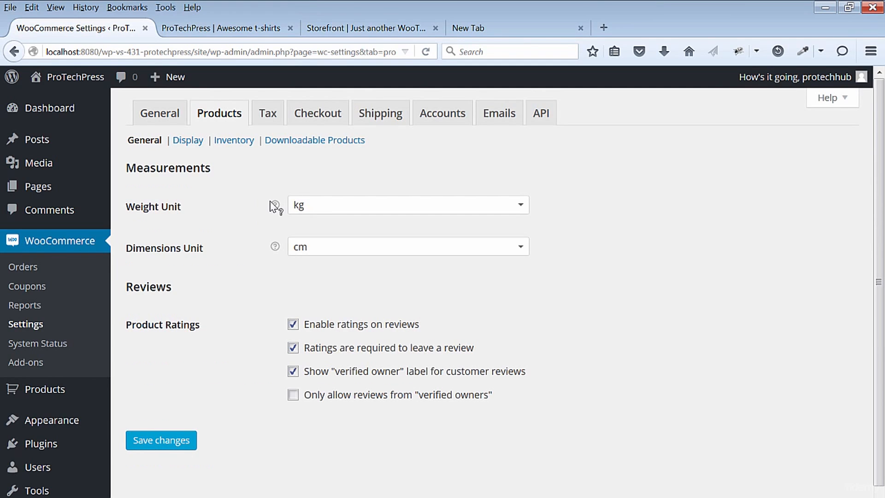
left_click(520, 209)
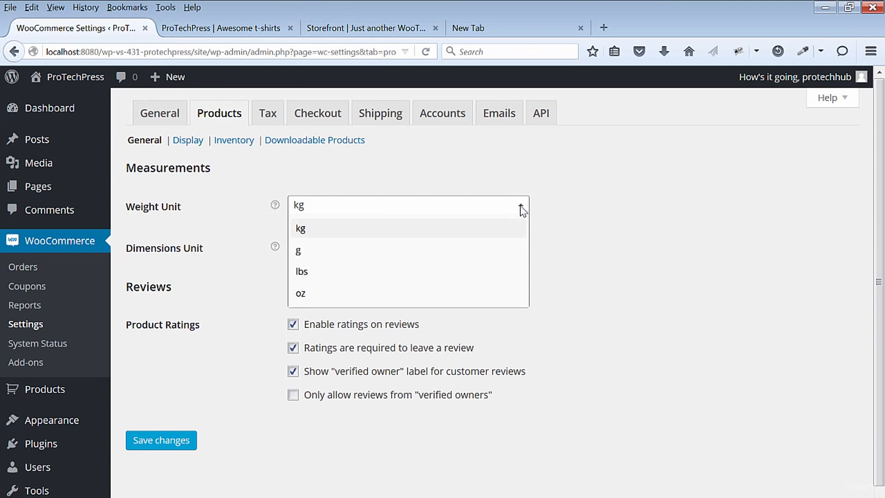
left_click(470, 271)
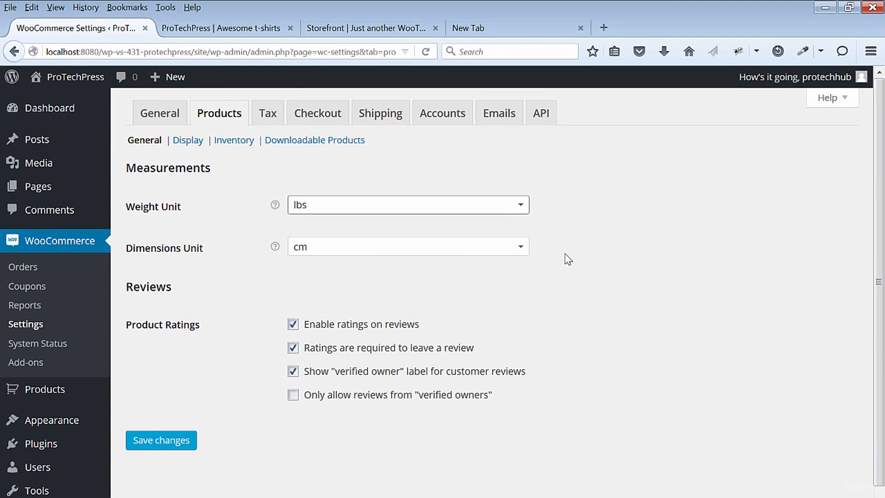
left_click(519, 252)
left_click(335, 336)
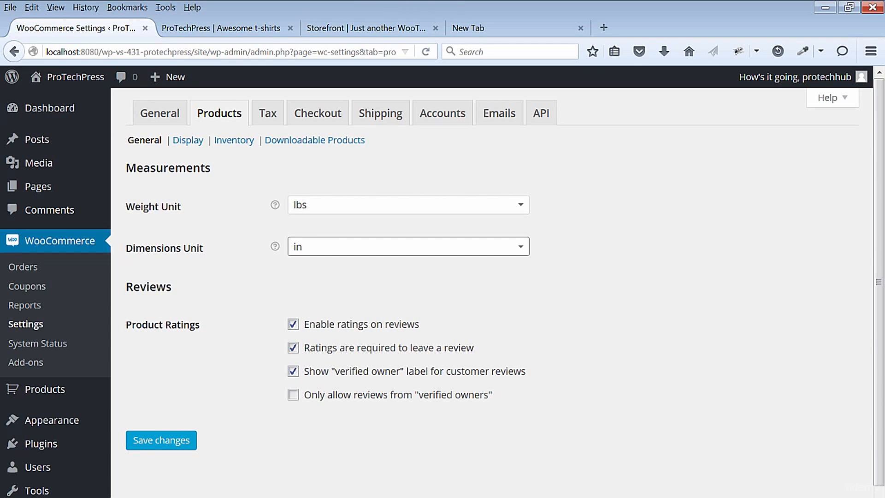
key("Return")
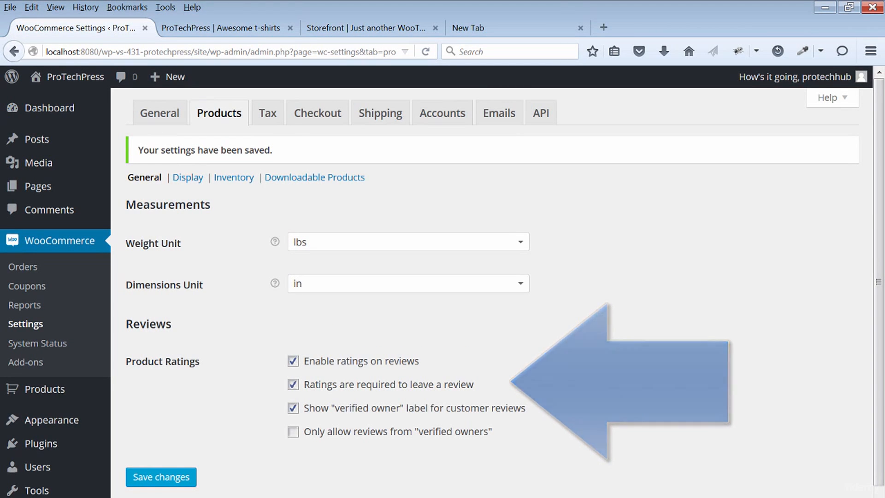
Enable redirecting to the basket page after successful addition in the product Display settings, and save the Inventory settings with their defaults.
left_click(188, 178)
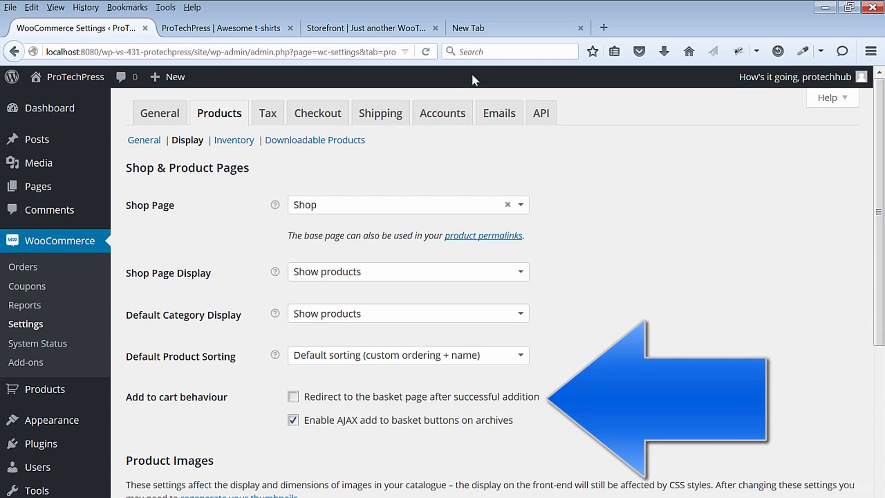
left_click(293, 397)
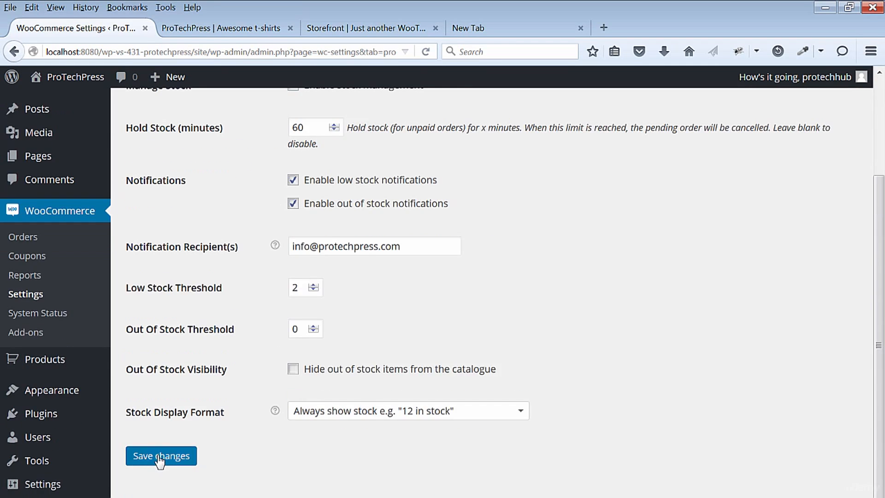
left_click(158, 456)
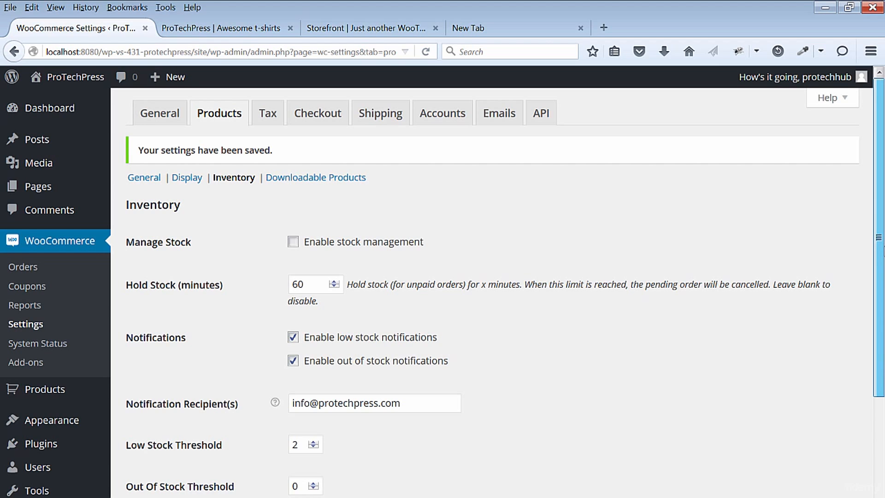
Require login for downloads in the Downloadable Products settings and save the changes.
scroll(716, 350, "down", 3)
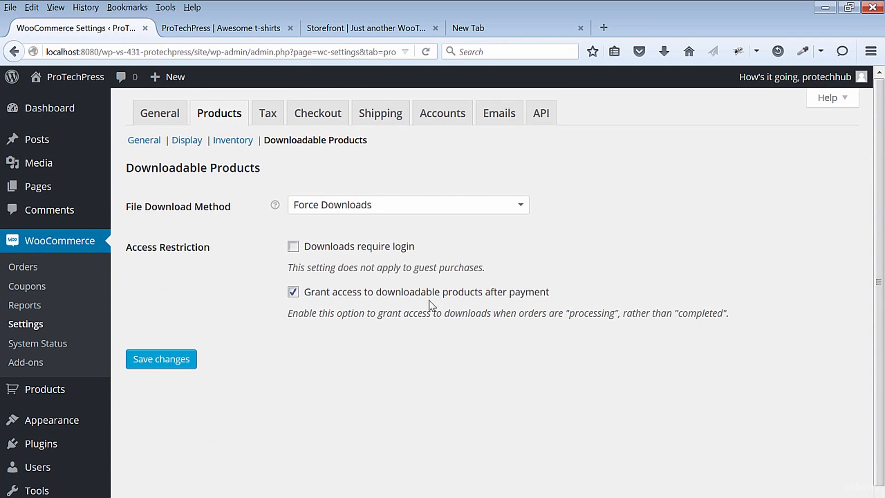
left_click(293, 246)
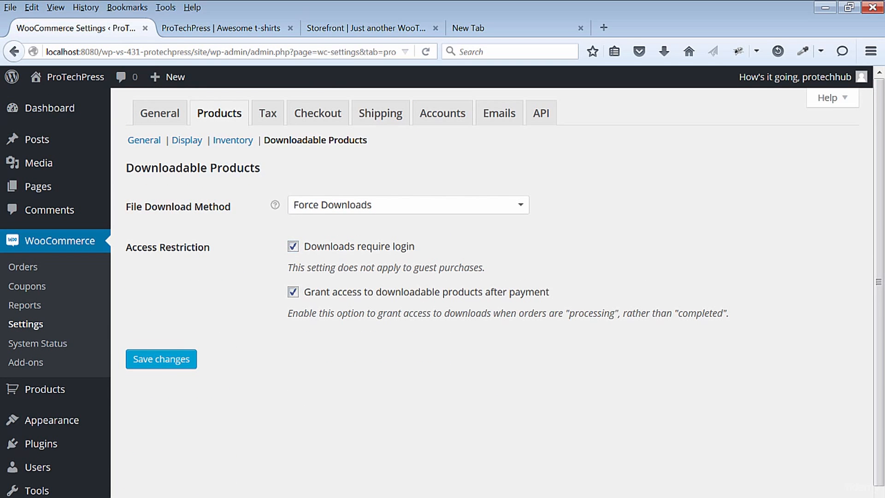
left_click(172, 361)
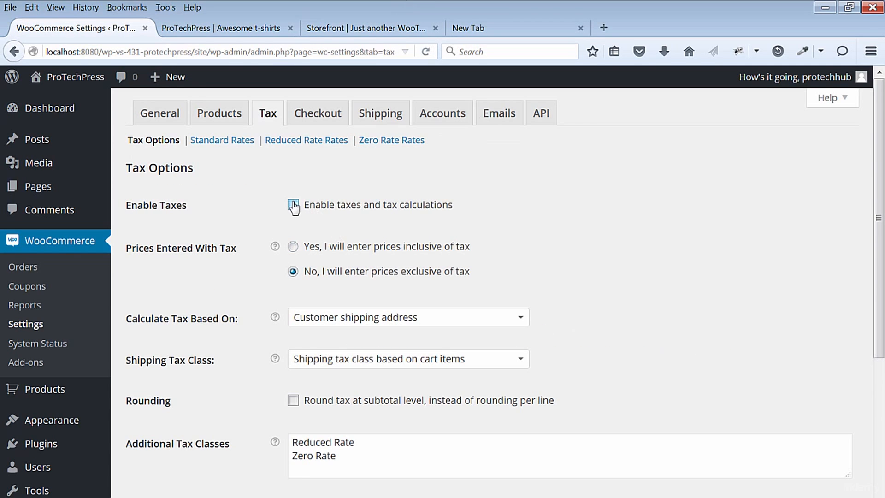
Enable taxes and tax calculations in WooCommerce's Tax options and save the changes.
left_click(294, 205)
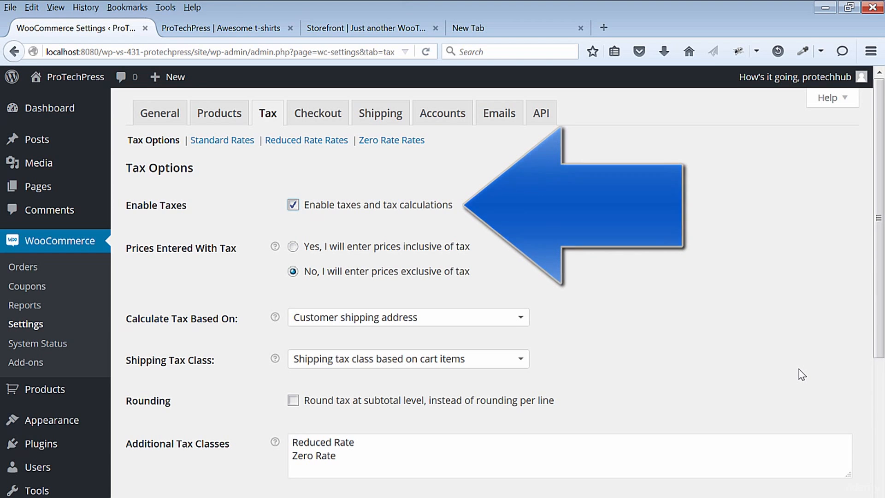
scroll(461, 322, "down", 5)
left_click(161, 456)
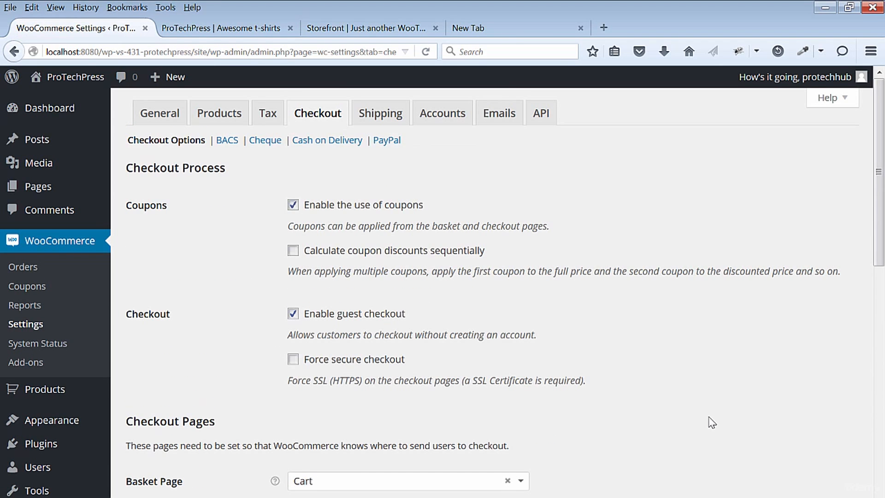
Review the Checkout options from coupons down to the payment gateways, leave Force secure checkout off, and save them.
scroll(652, 479, "down", 2)
scroll(461, 368, "down", 1)
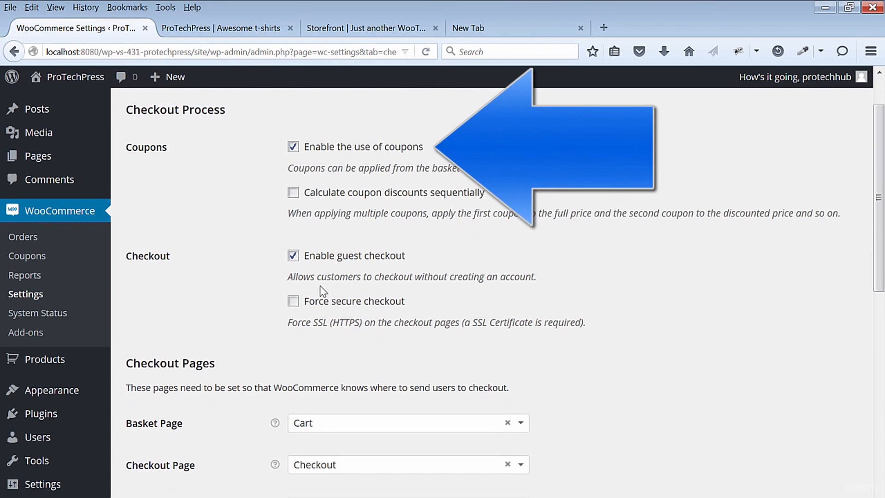
left_click(293, 301)
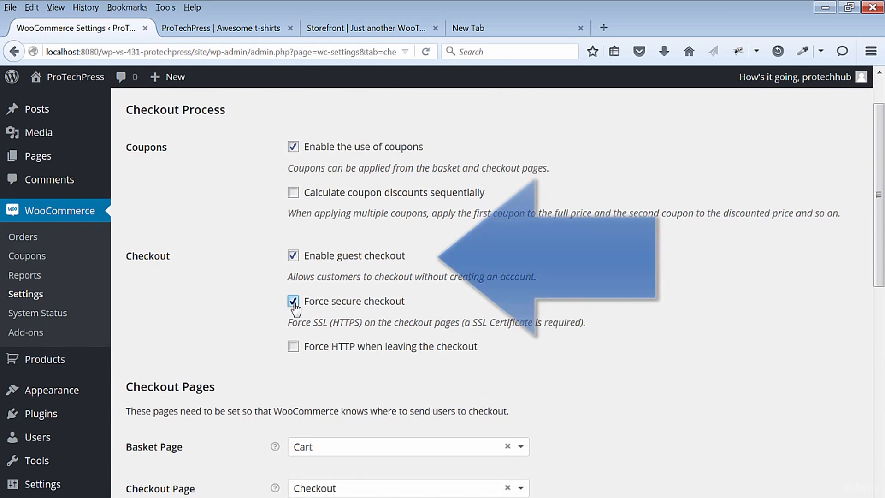
left_click(293, 302)
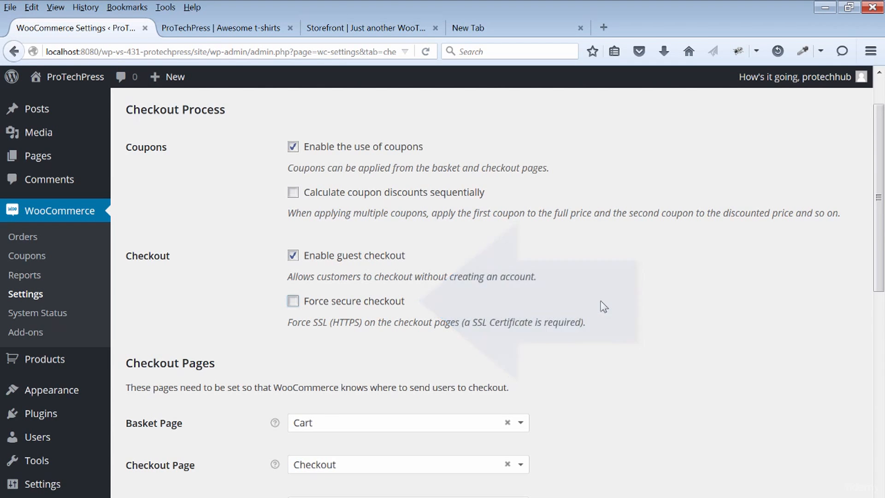
scroll(623, 304, "down", 4)
scroll(723, 361, "down", 6)
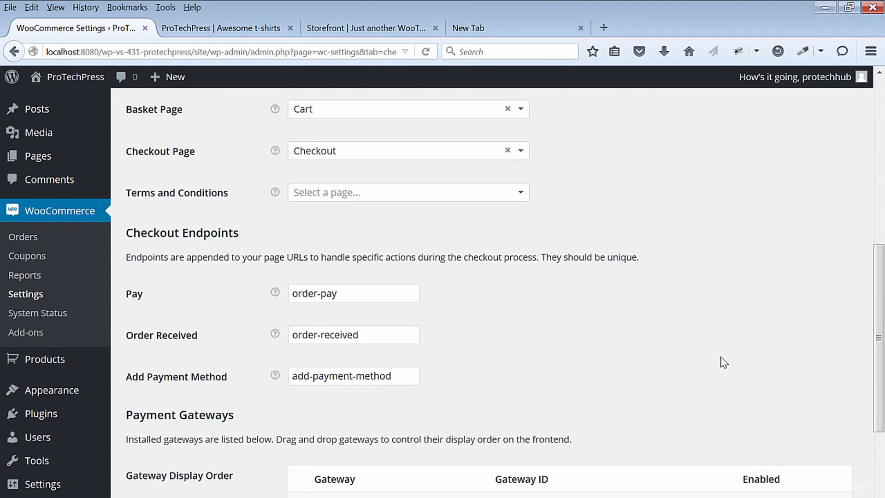
scroll(780, 364, "down", 2)
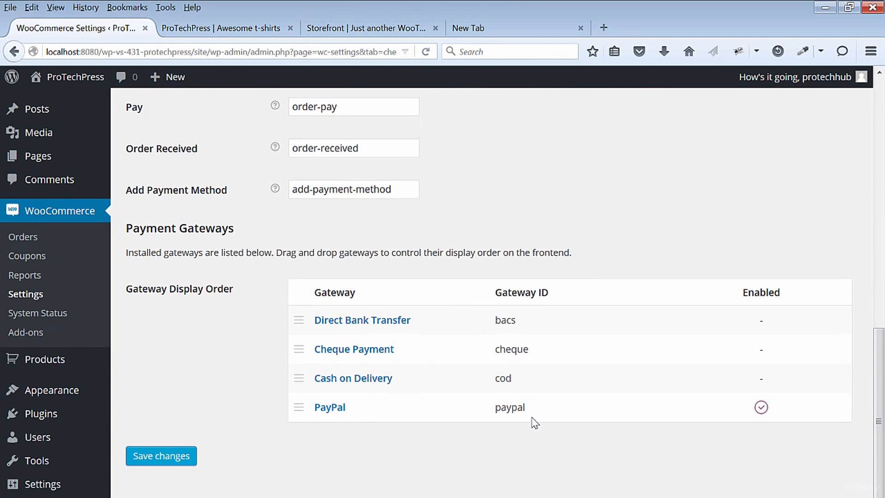
left_click_drag(879, 431, 884, 144)
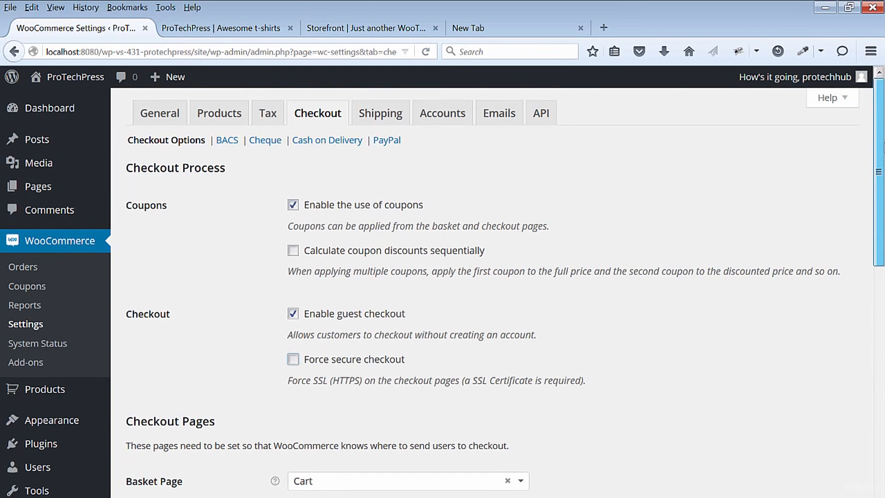
left_click_drag(884, 146, 881, 376)
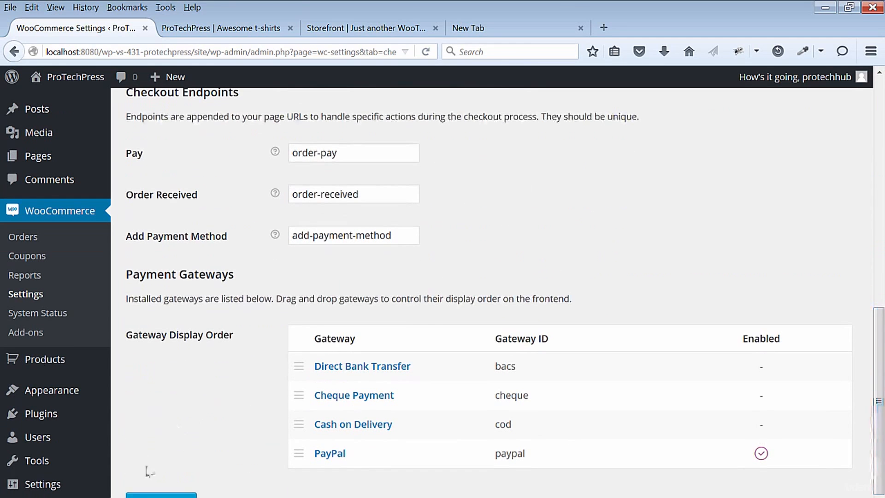
left_click(382, 415)
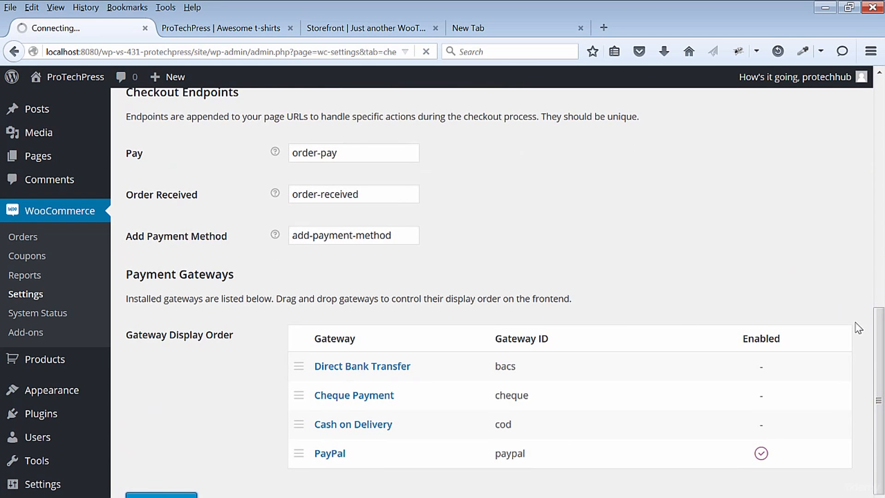
Examine the BACS, Cheque and PayPal gateway settings and the WooCommerce Shipping, Accounts and Emails settings.
left_click(227, 179)
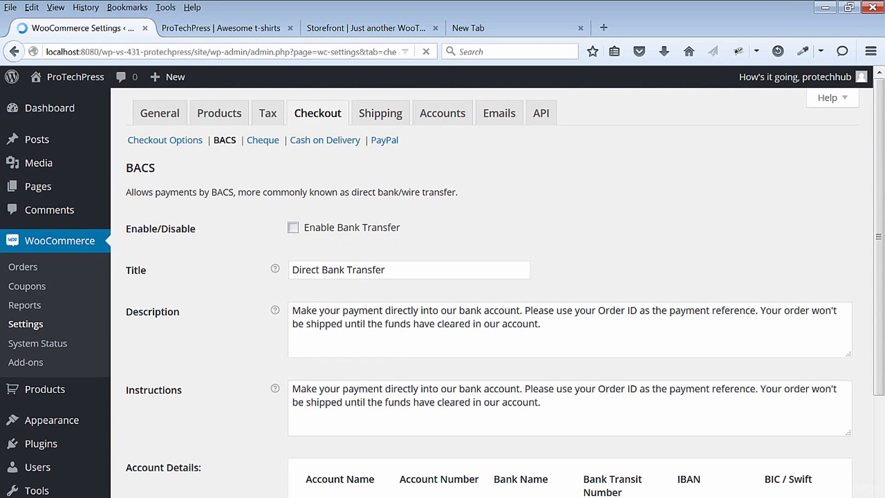
left_click(262, 140)
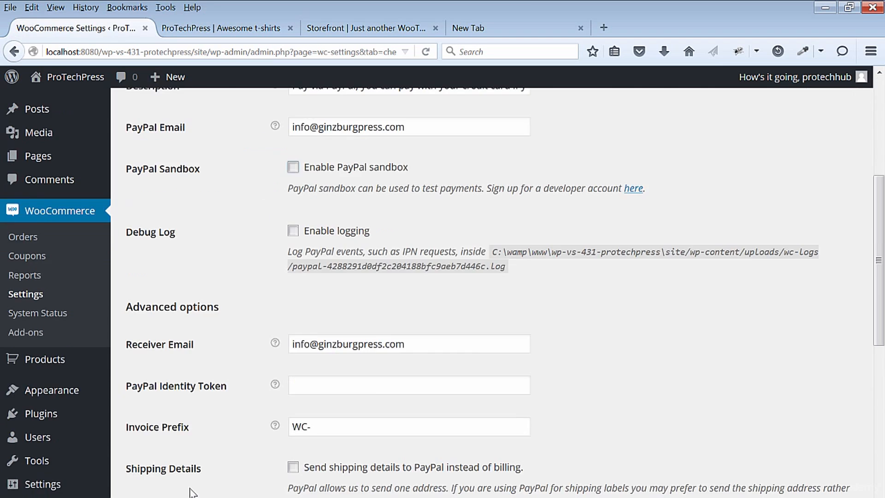
scroll(191, 489, "up", 5)
left_click(381, 114)
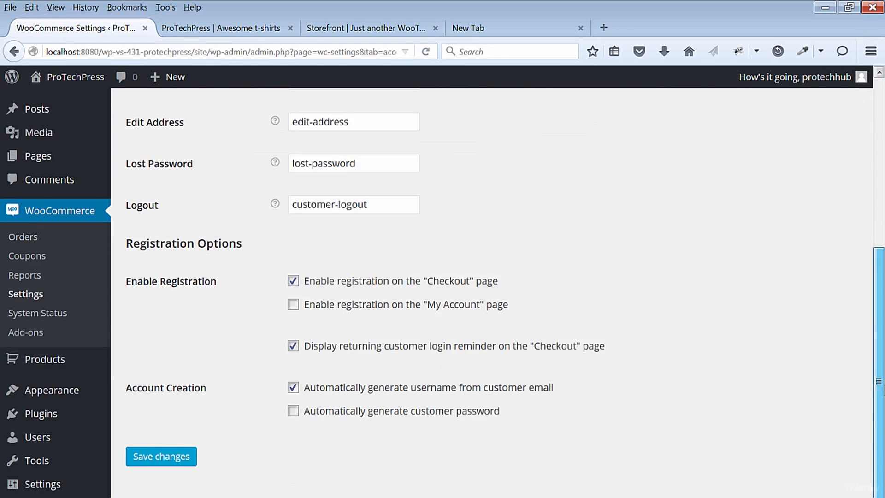
scroll(562, 469, "up", 5)
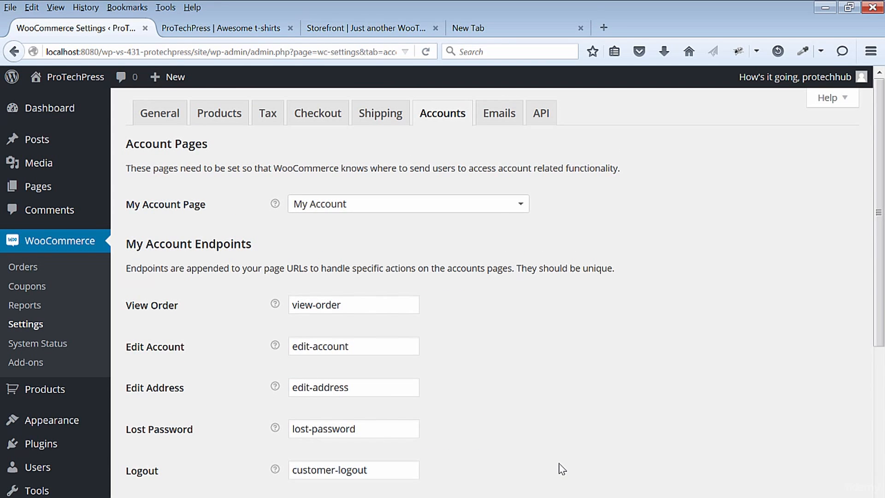
left_click(489, 122)
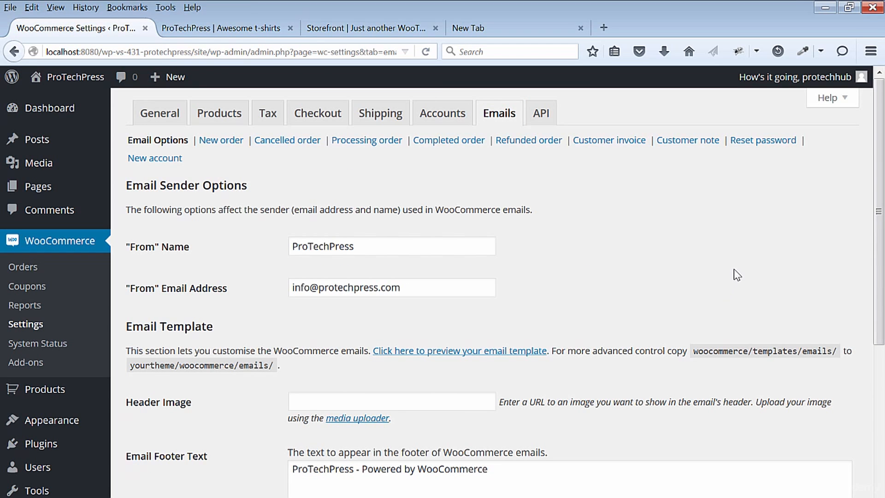
left_click_drag(877, 228, 882, 269)
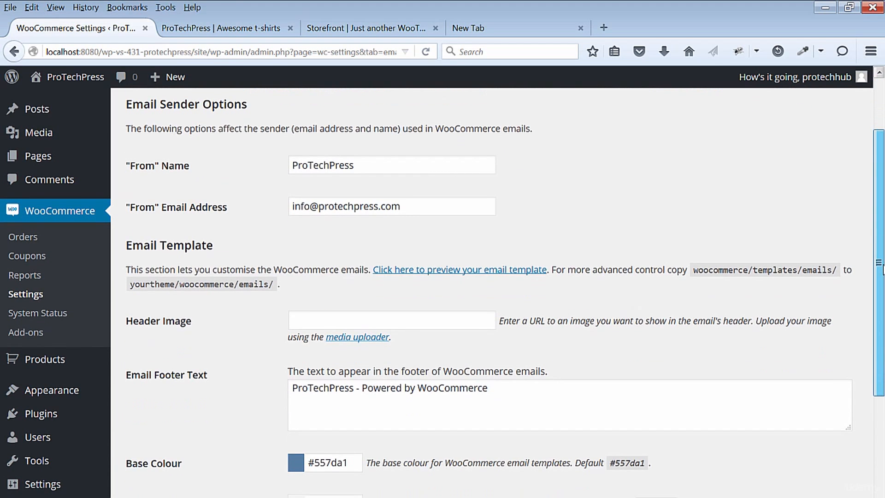
left_click_drag(883, 270, 883, 352)
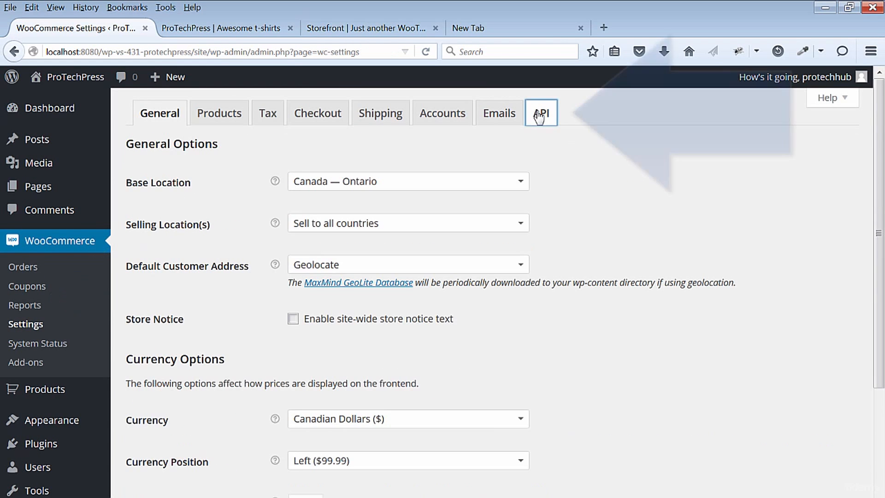
Save WooCommerce's API settings with the REST API enabled.
left_click(540, 114)
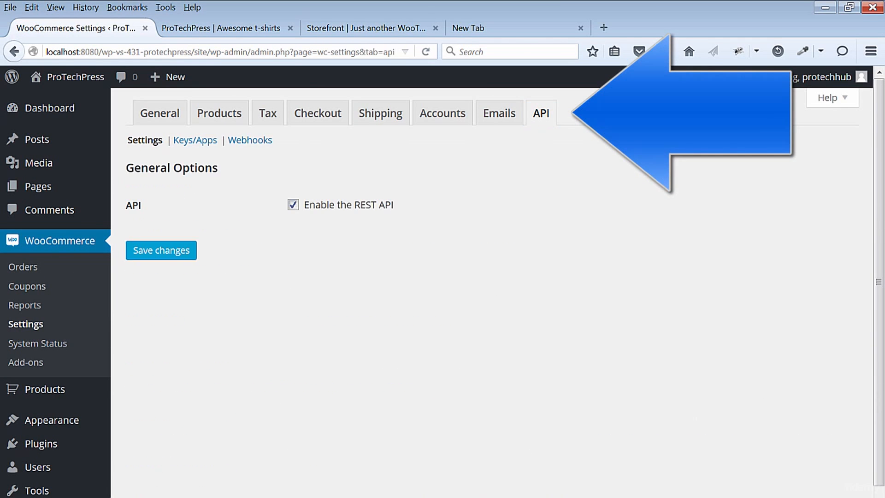
left_click(171, 258)
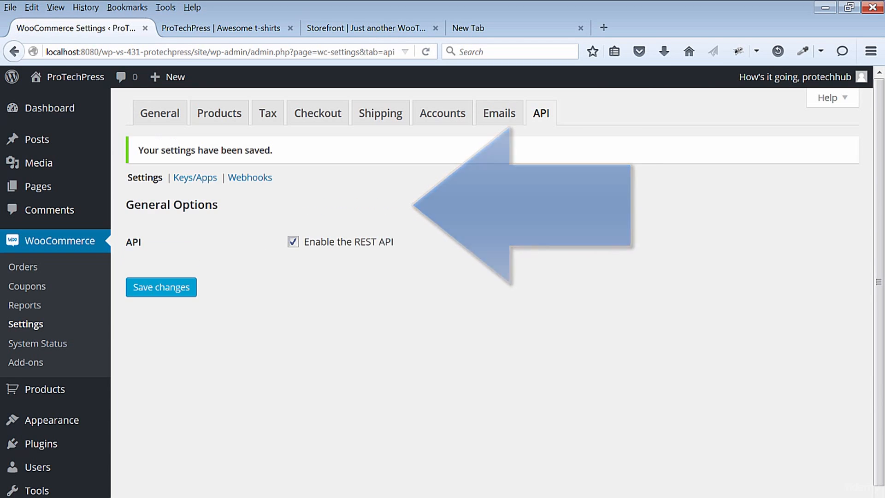
Generate a WooCommerce API key described as Protech, keeping the preset user and granting Read/Write permissions.
left_click(195, 179)
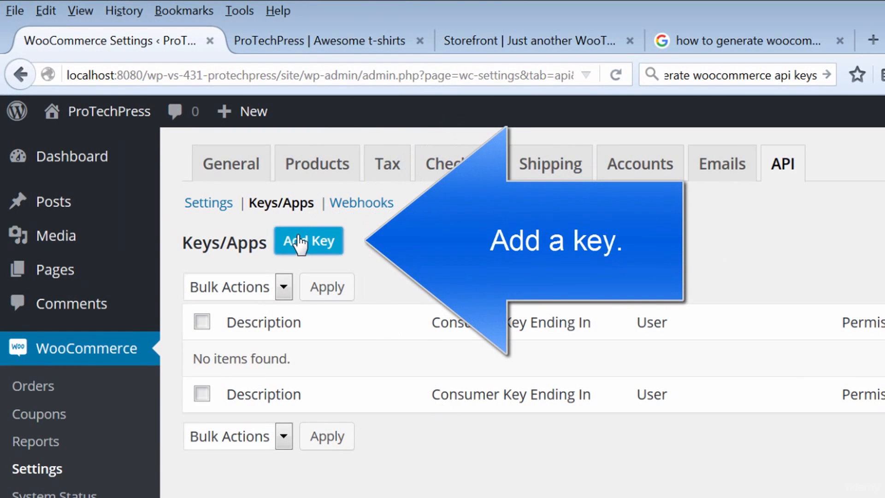
left_click(299, 241)
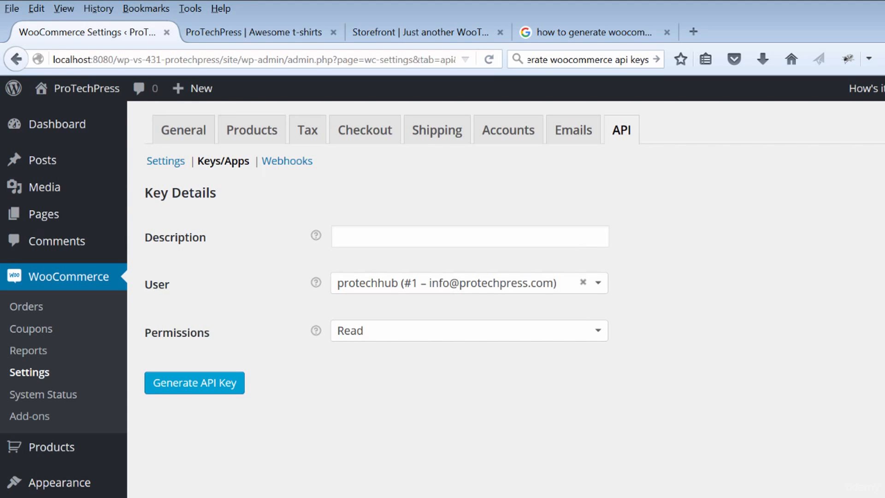
left_click(599, 283)
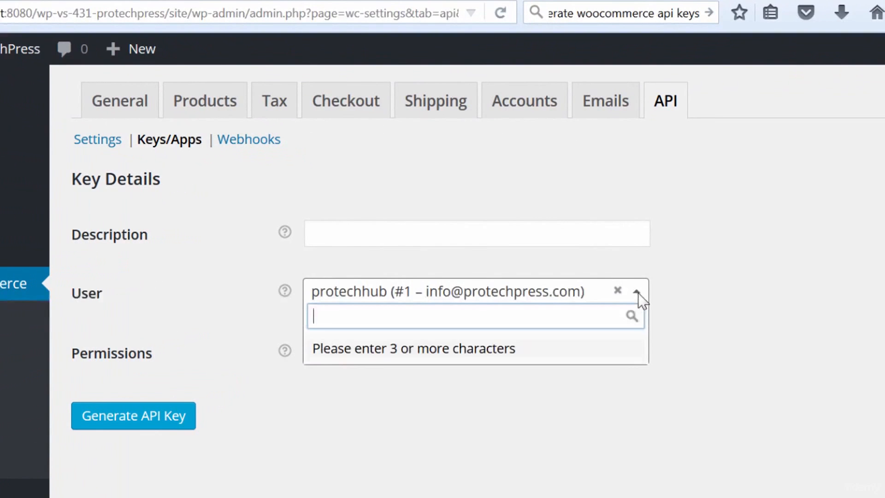
left_click(636, 292)
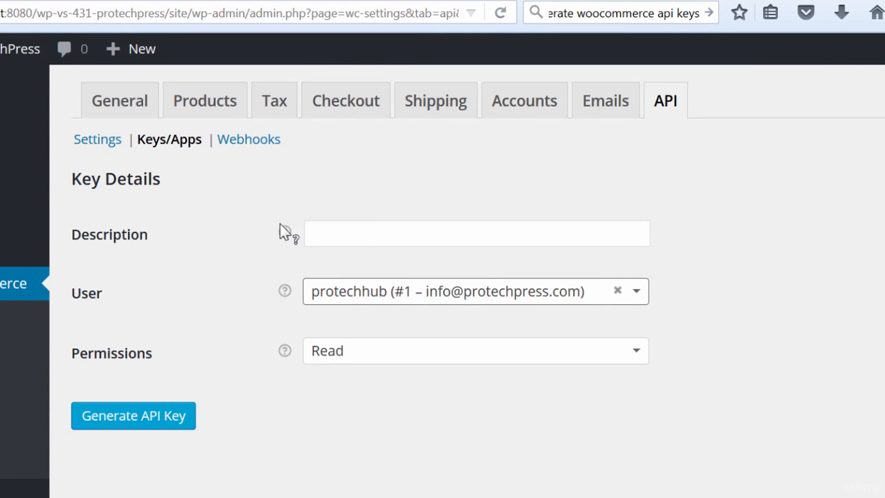
mouse_move(284, 228)
left_click(379, 231)
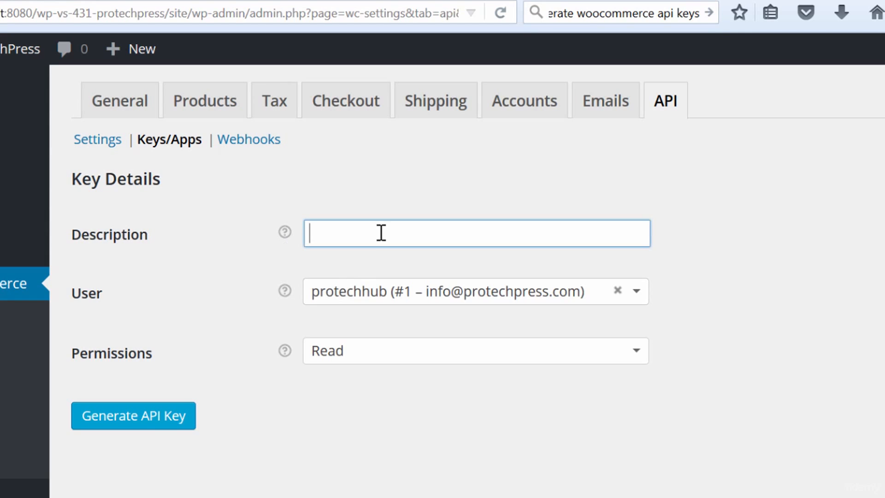
type("Protech")
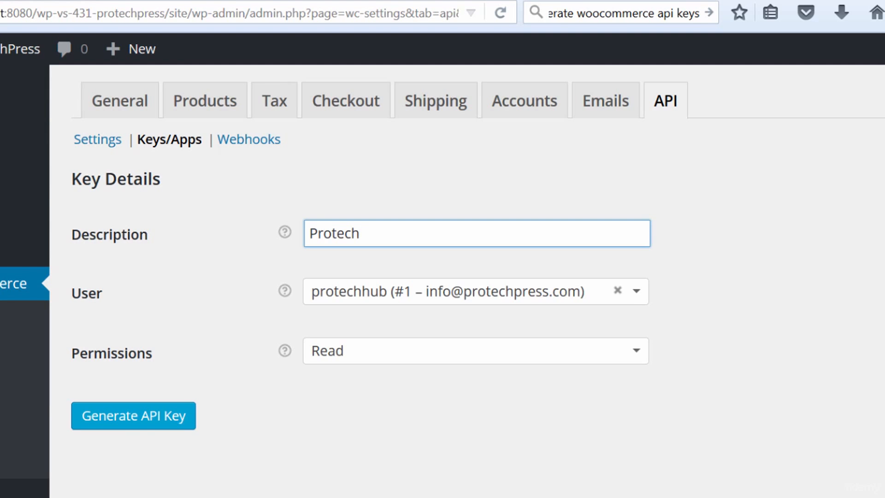
left_click(640, 351)
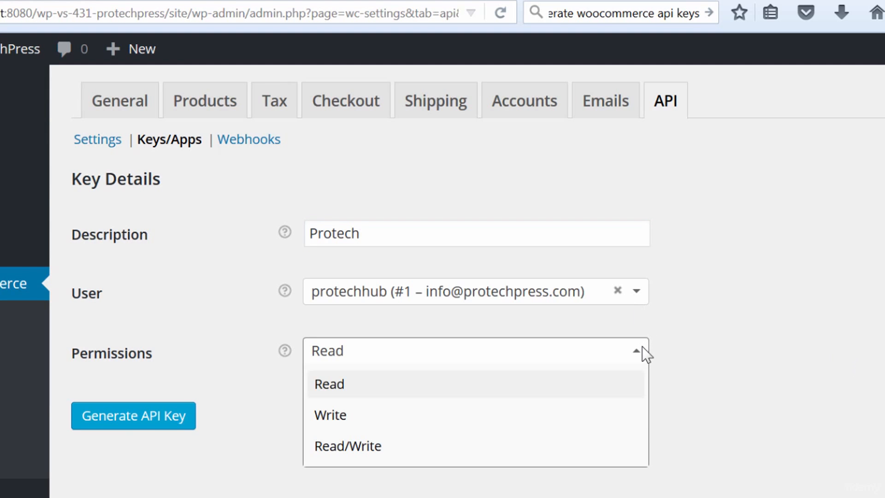
left_click(551, 447)
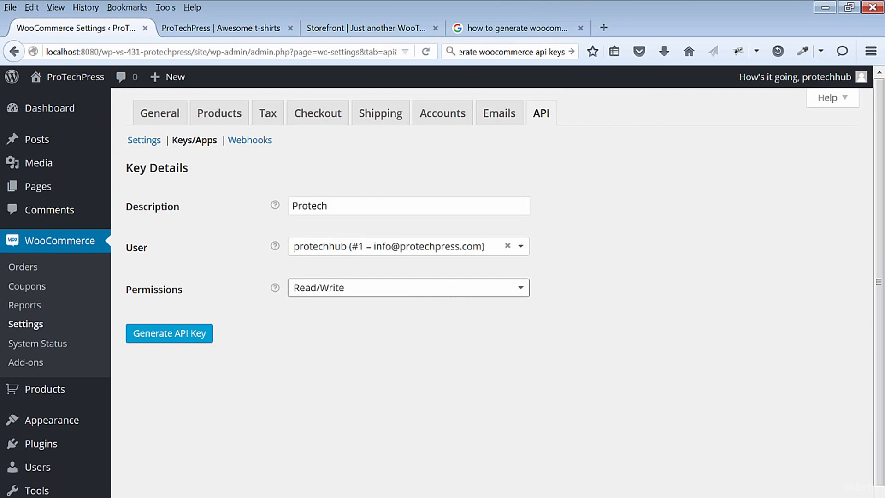
left_click(182, 339)
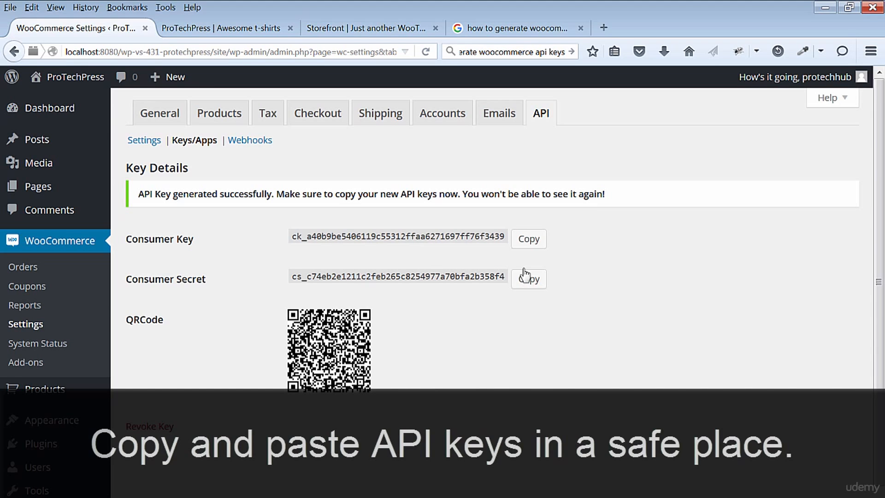
Copy the generated consumer key and paste it into the blank Notepad++ file under the label "consumer key".
left_click(535, 241)
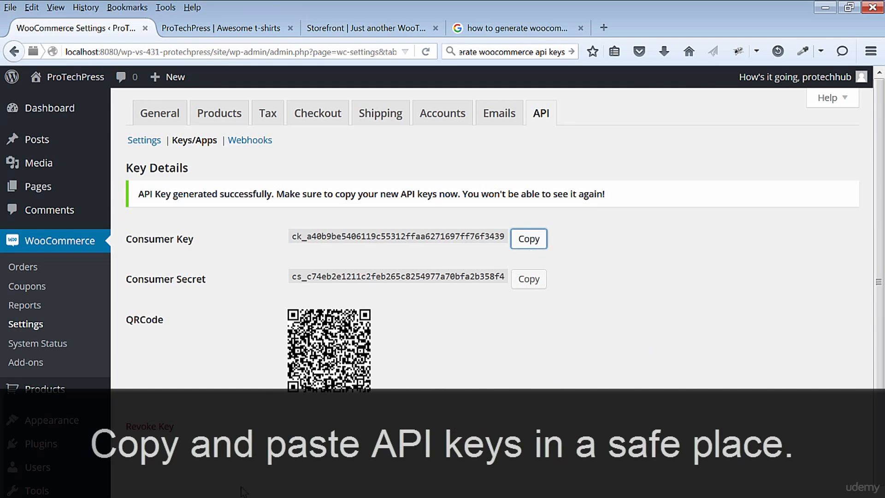
key("alt+Tab")
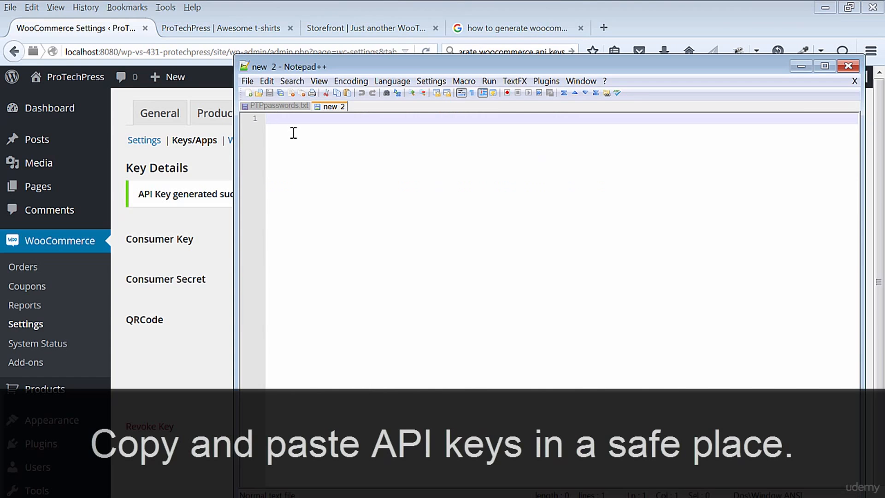
type("cns")
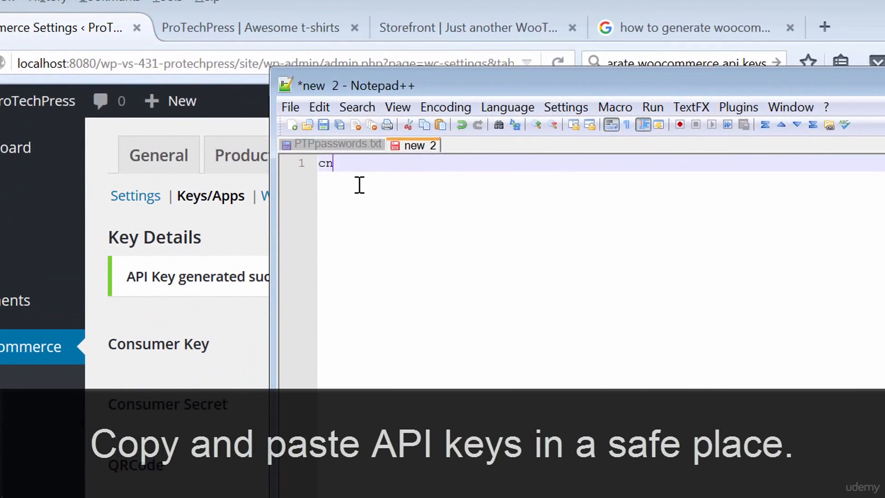
key("BackSpace")
type("onsumer key")
key("BackSpace")
key("BackSpace")
key("BackSpace")
key("BackSpace")
key("BackSpace")
key("BackSpace")
key("BackSpace")
type("er key")
key("Return")
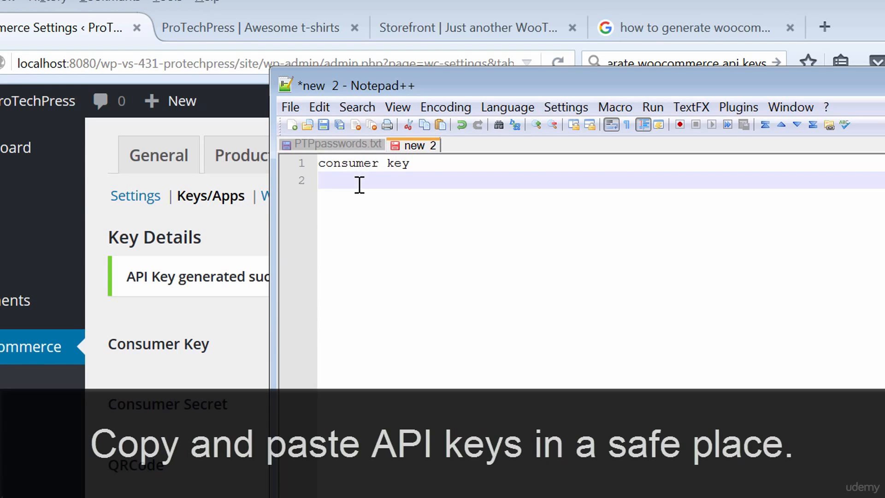
key("ctrl+v")
Add the label "consumer secret" below a blank line in Notepad++ and paste the copied consumer secret under it.
key("Return")
key("Return")
type("consumer sec")
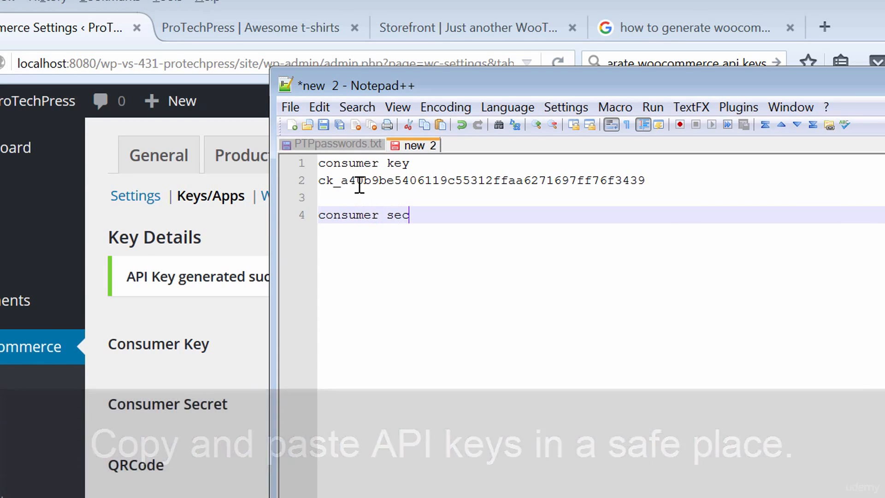
type("ret")
key("Return")
key("alt+Tab")
left_click(729, 407)
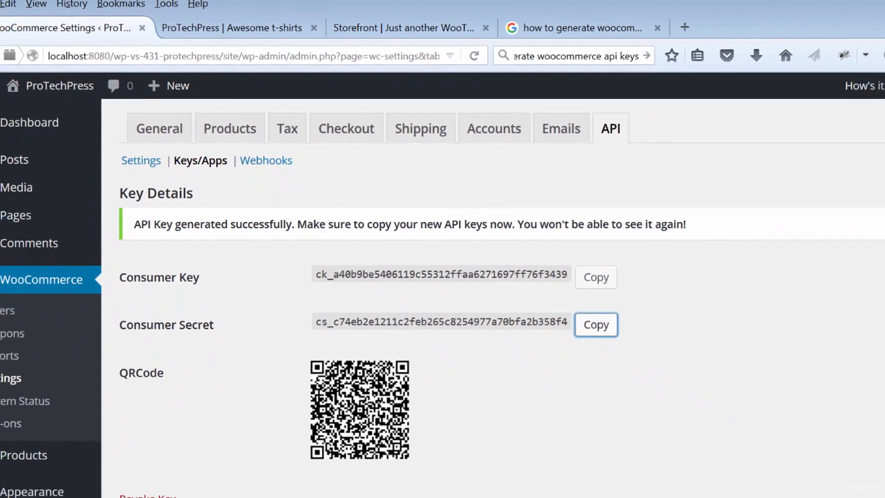
key("alt+Tab")
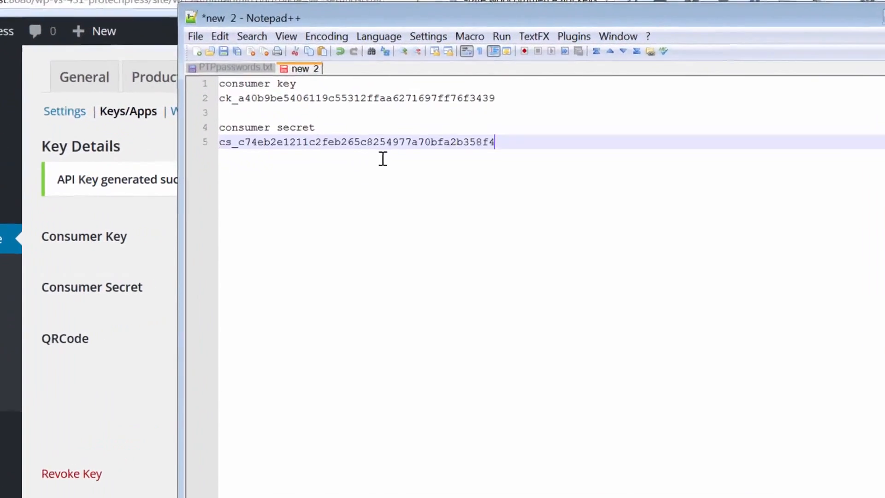
key("ctrl+v")
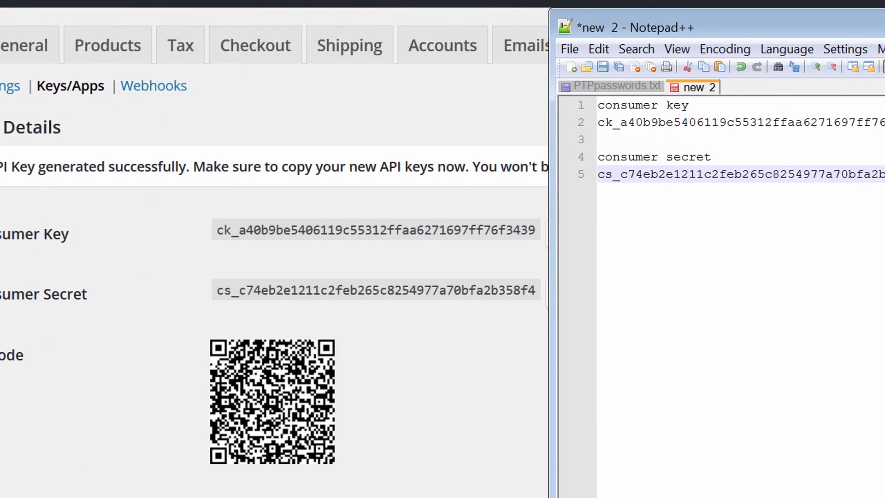
Compare the noted keys with the Key Details page, and revisit the API Settings and Keys/Apps sections in the browser.
left_click_drag(808, 15, 434, 47)
key("alt+Tab")
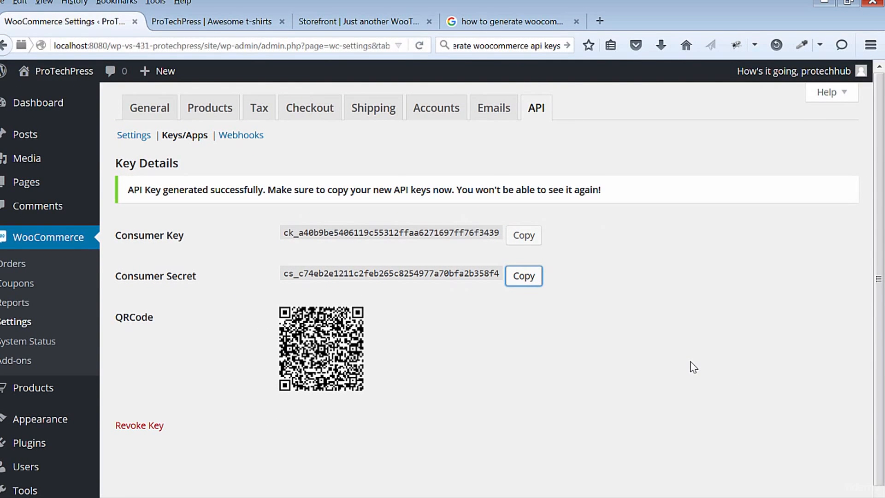
left_click(134, 135)
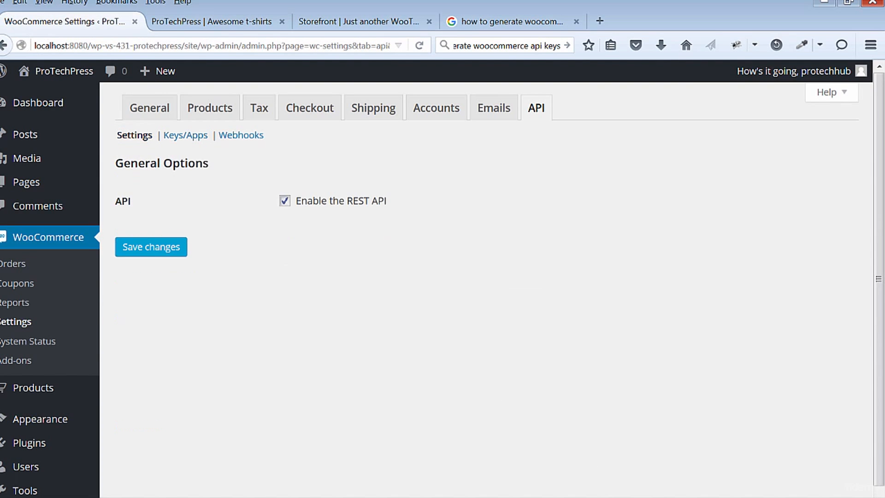
left_click(187, 135)
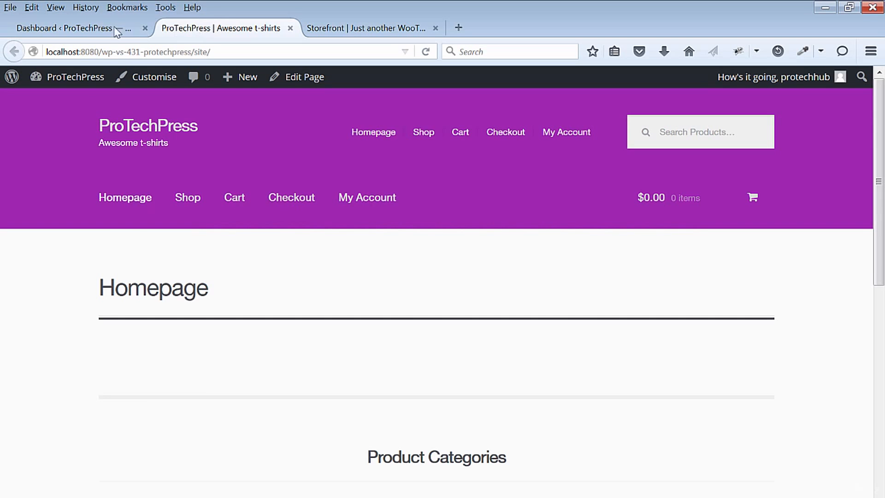
Add a Recent Posts widget to the Footer 1 area from the dashboard's Widgets page.
left_click(92, 27)
mouse_move(53, 349)
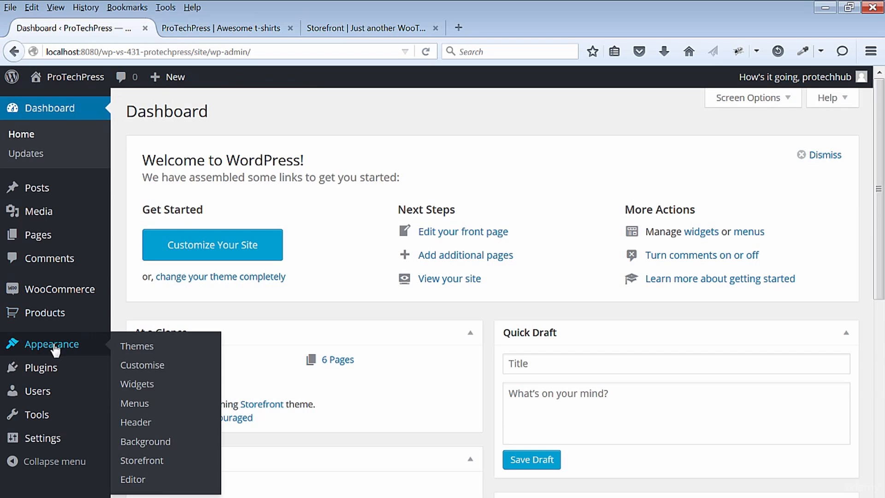
left_click(135, 404)
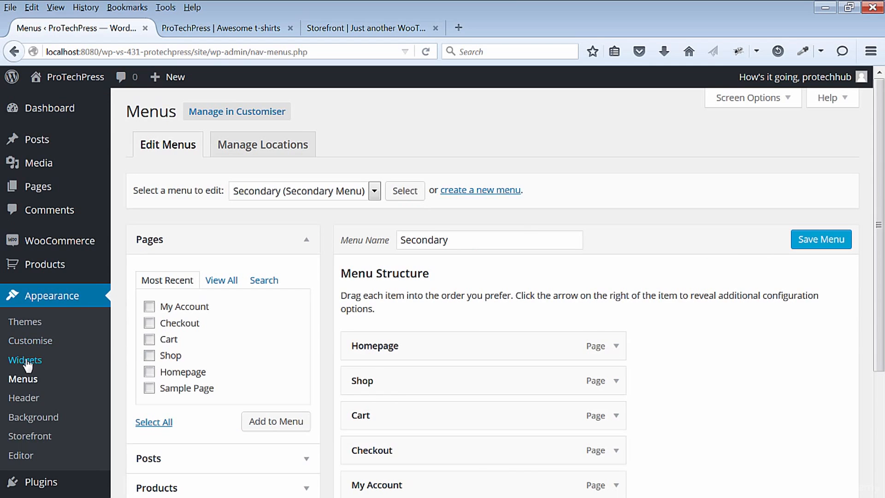
left_click(25, 360)
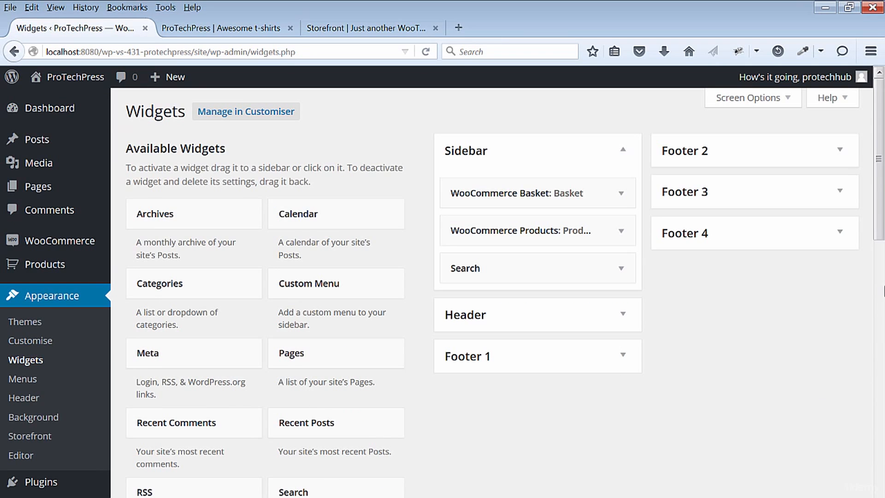
left_click_drag(879, 208, 879, 214)
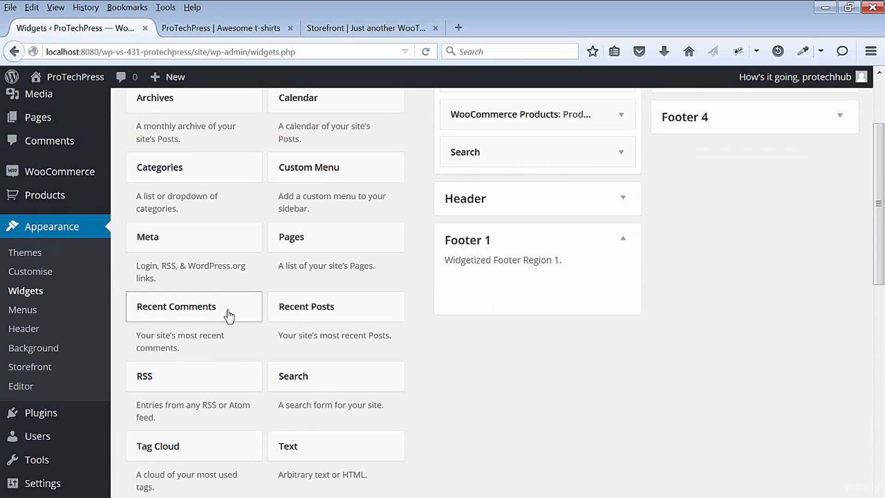
left_click_drag(331, 310, 505, 277)
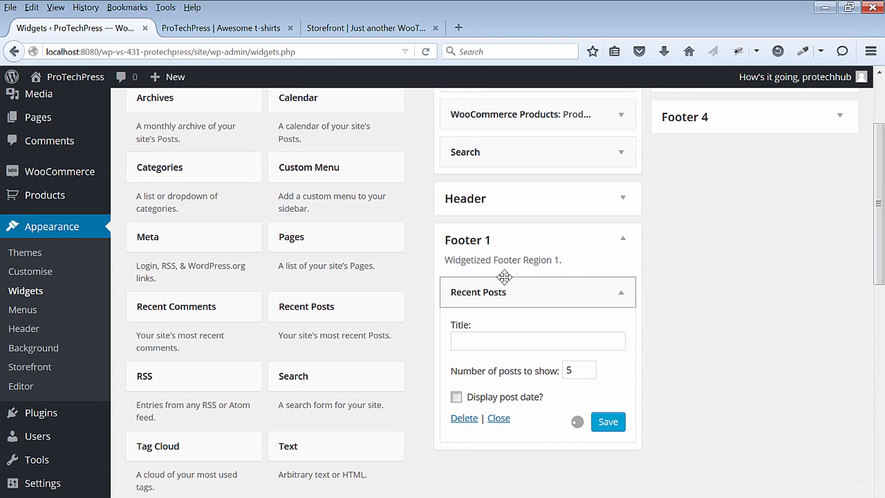
Title the Footer 1 widget "Recent Posts", save it, and collapse its settings.
left_click(221, 28)
left_click(107, 29)
left_click(512, 340)
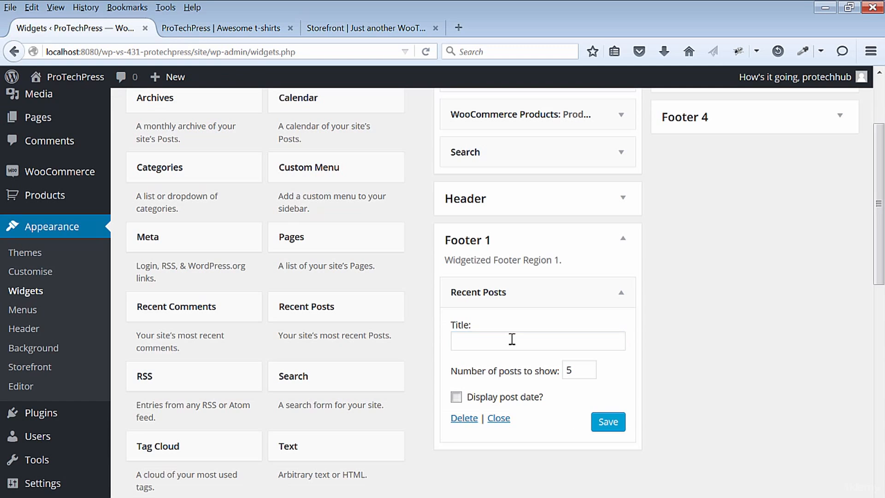
type("Recent Posts")
left_click(620, 422)
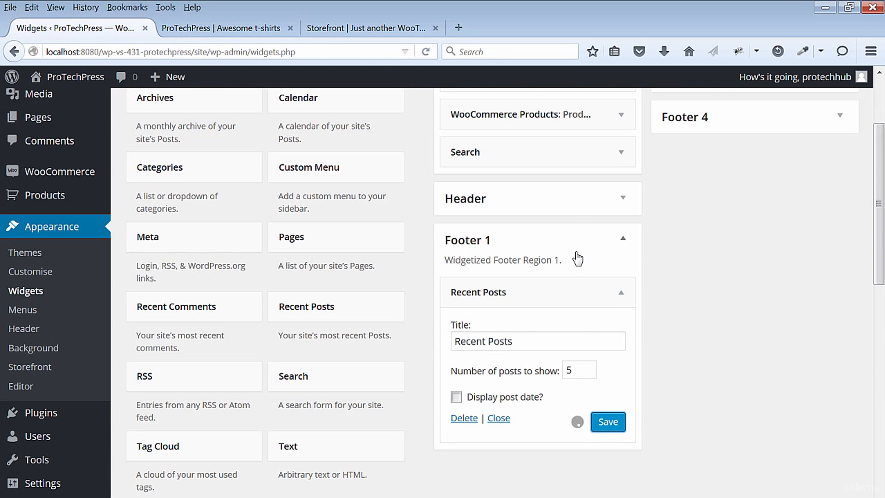
left_click(622, 293)
Reload the store's homepage and check its footer for the Recent Posts widget.
left_click(221, 28)
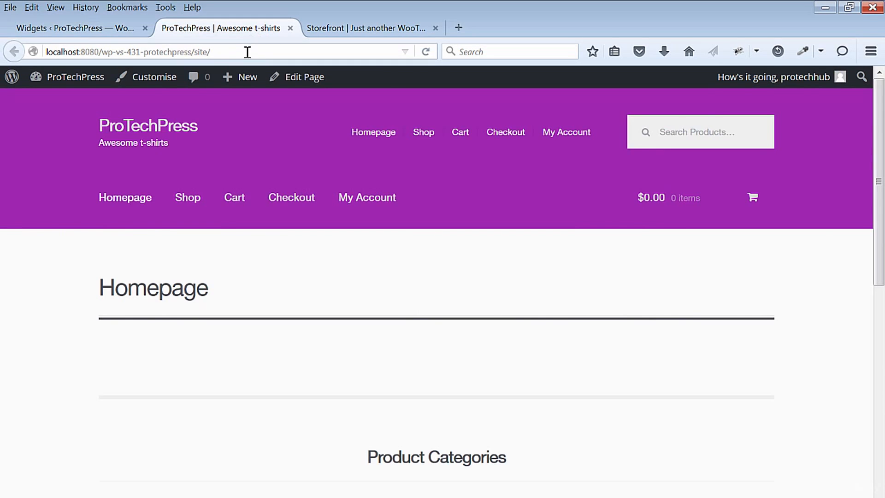
left_click(429, 55)
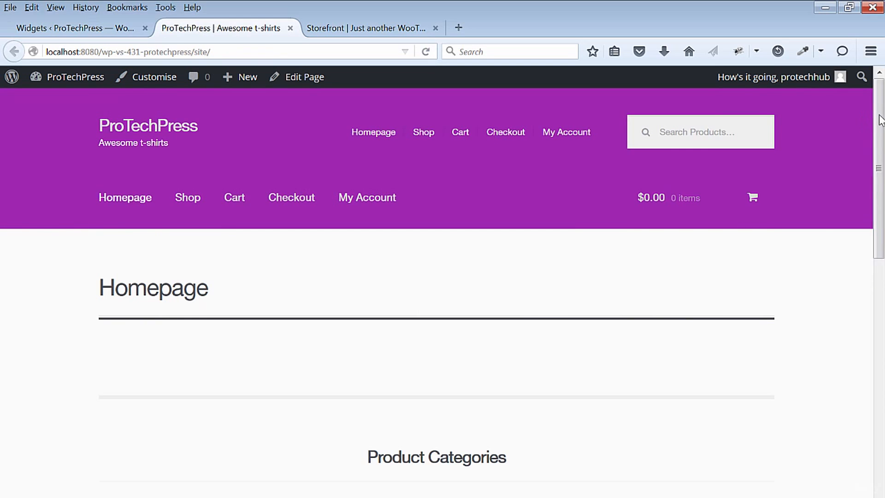
left_click_drag(880, 115, 838, 32)
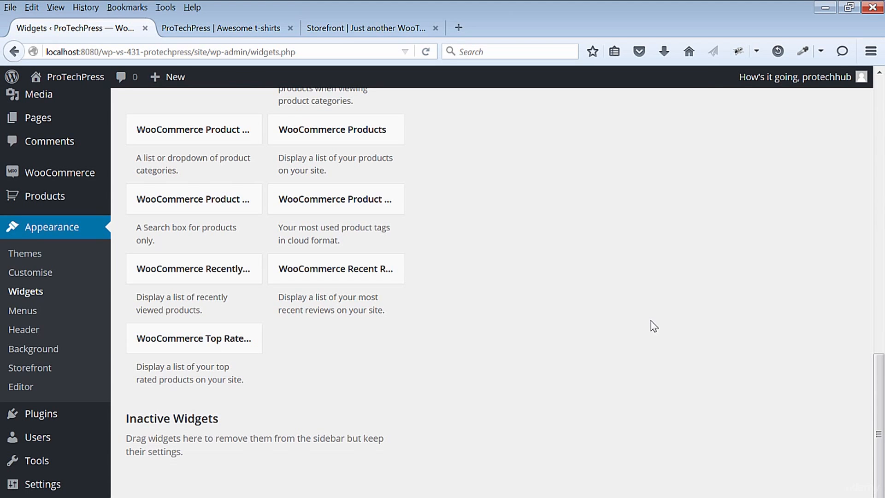
Add the WooCommerce Top Rated Products widget to Footer 2, save it, and return to the store's homepage.
left_click_drag(195, 338, 720, 188)
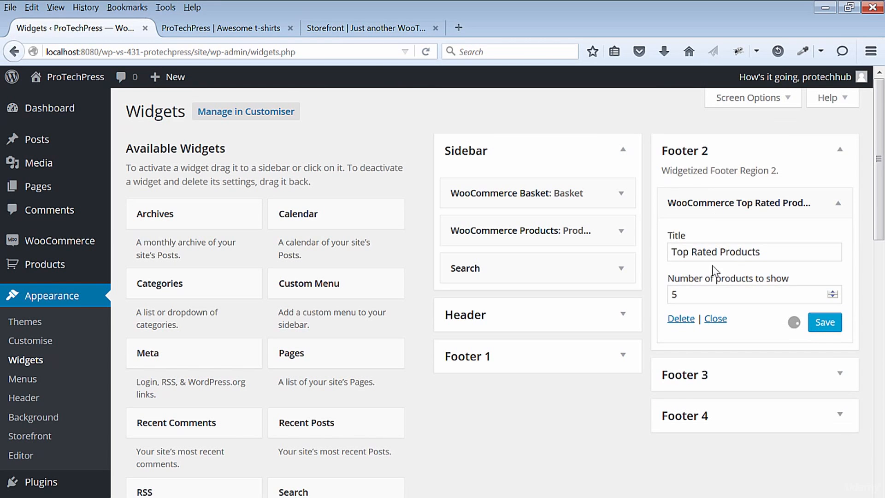
left_click(821, 324)
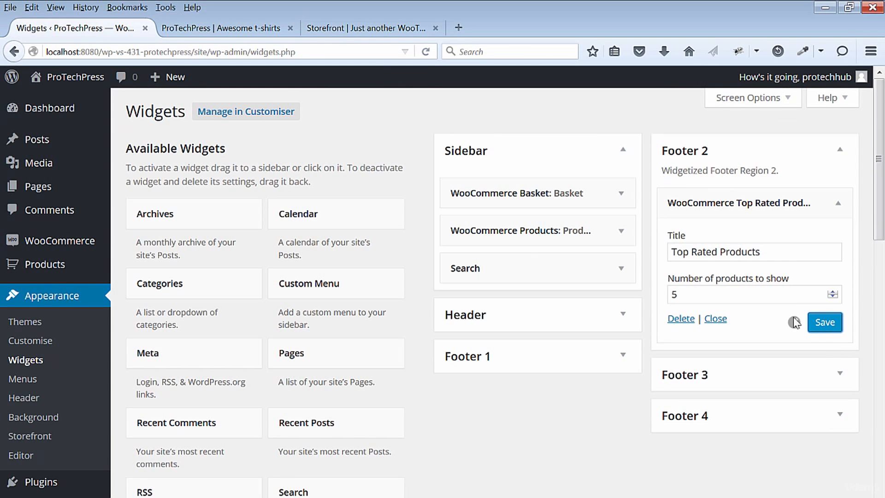
left_click(216, 28)
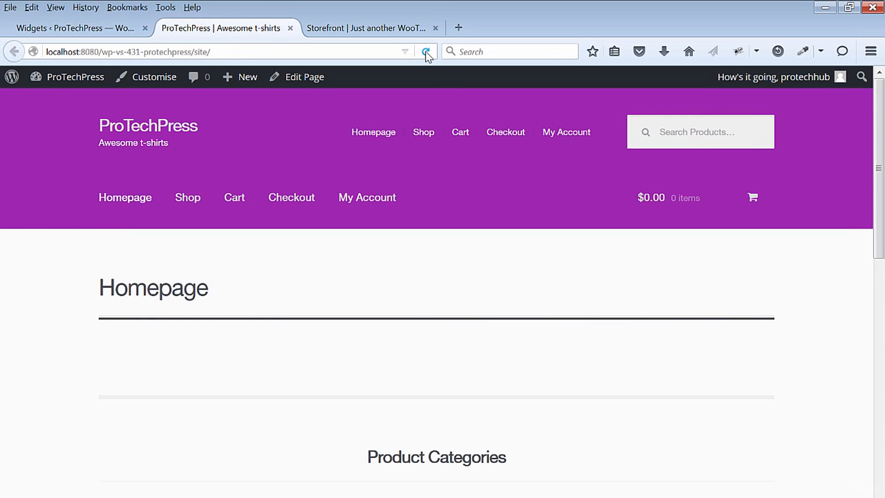
Reload the store's homepage and check its footer for the Top Rated Products widget.
left_click(425, 52)
left_click_drag(881, 101, 869, 437)
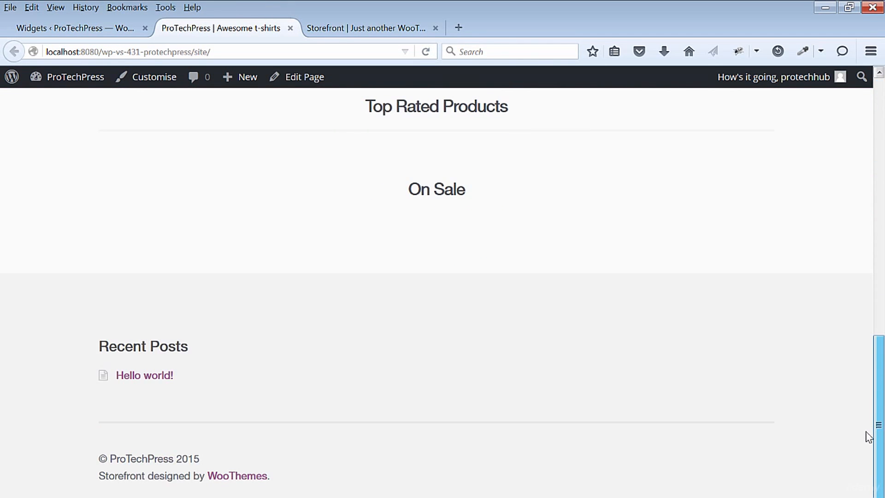
key("Home")
Save the Top Rated Products widget in Footer 2 again, reload the store's homepage, and recheck its footer.
left_click(87, 29)
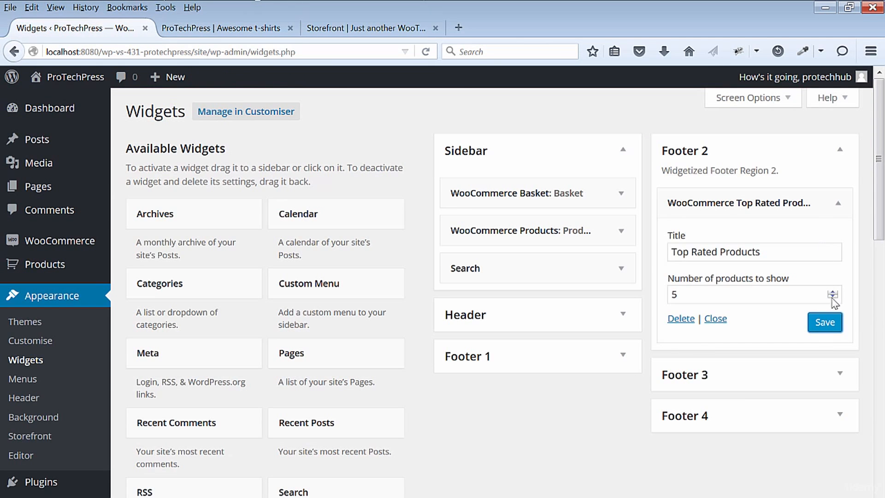
left_click(824, 325)
left_click(230, 26)
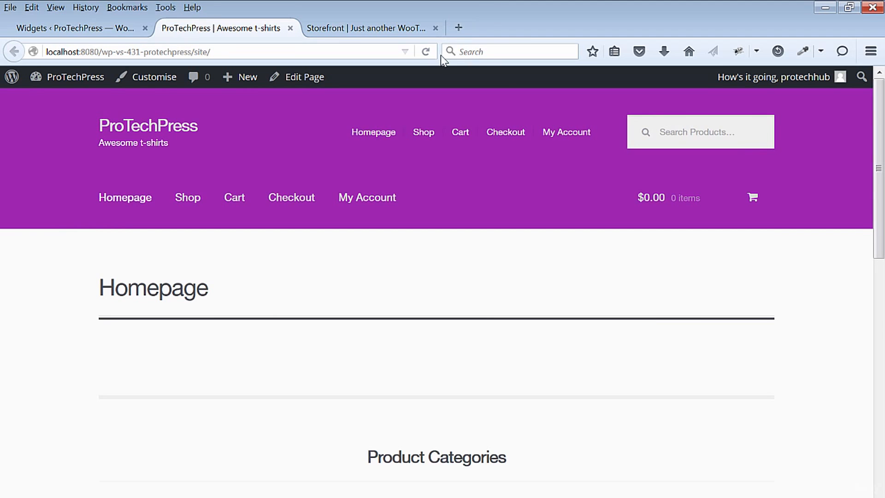
left_click(425, 52)
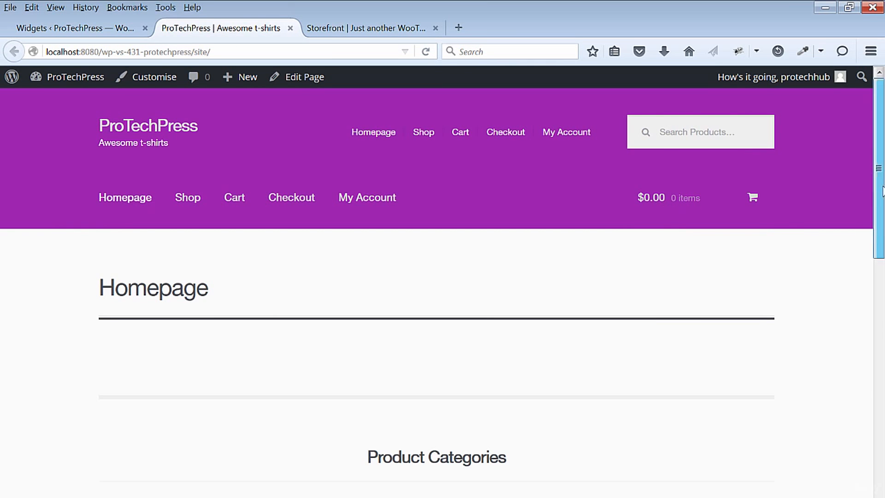
scroll(864, 458, "down", 10)
scroll(864, 458, "up", 3)
Return to the dashboard's Widgets page and add a Text widget to the Footer 3 area.
key("ctrl+shift+Tab")
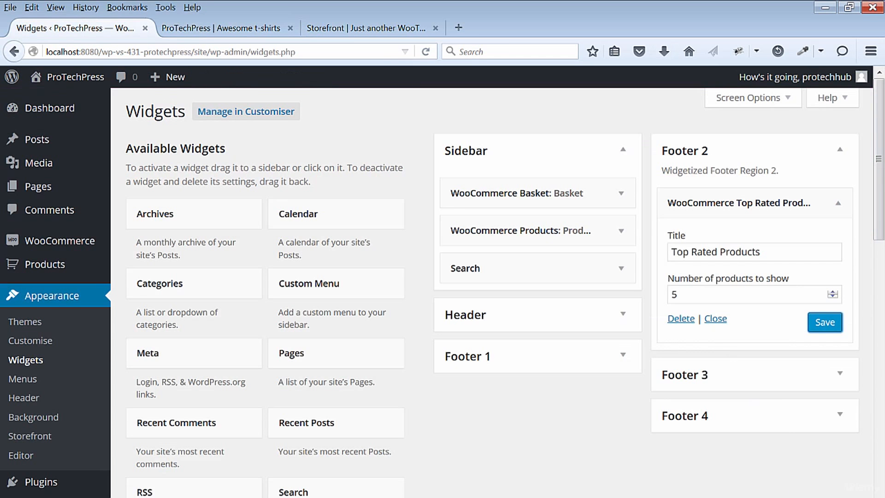
scroll(443, 286, "down", 3)
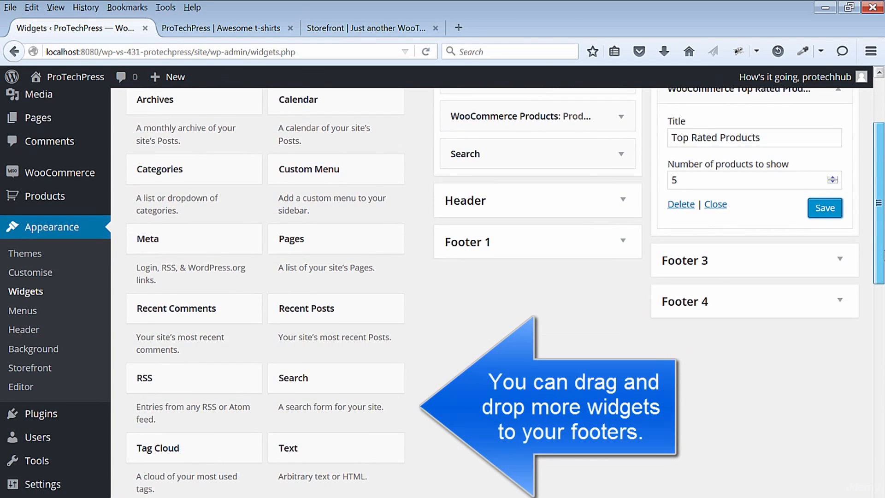
scroll(442, 286, "down", 1)
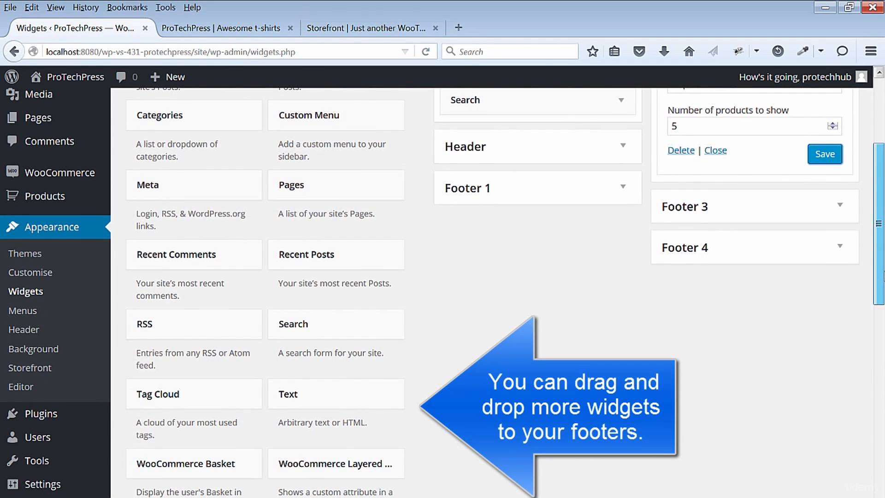
scroll(838, 268, "up", 1)
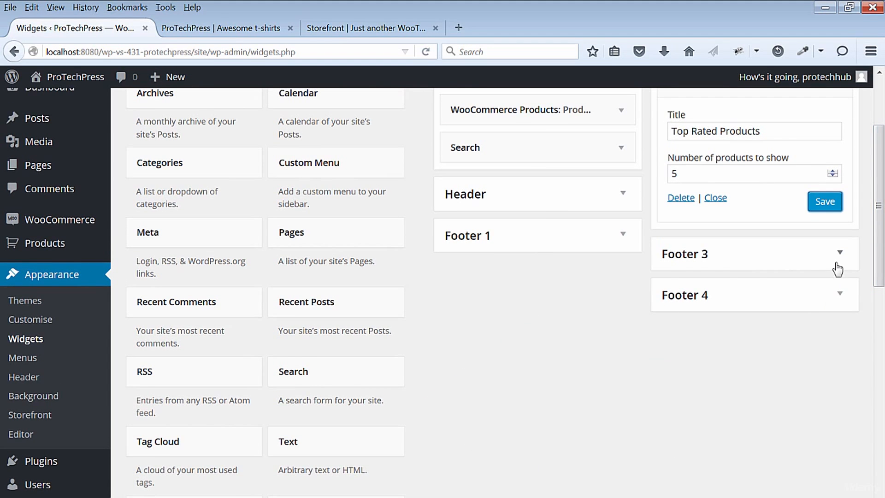
left_click(837, 268)
left_click_drag(326, 438, 721, 288)
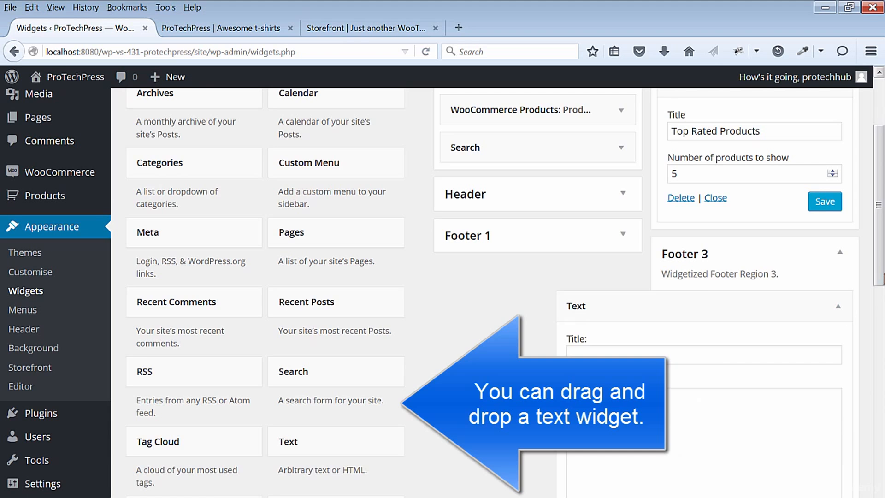
Title the Footer 3 Text widget "About Us" and open an additional blank browser tab.
scroll(627, 313, "down", 1)
left_click(627, 313)
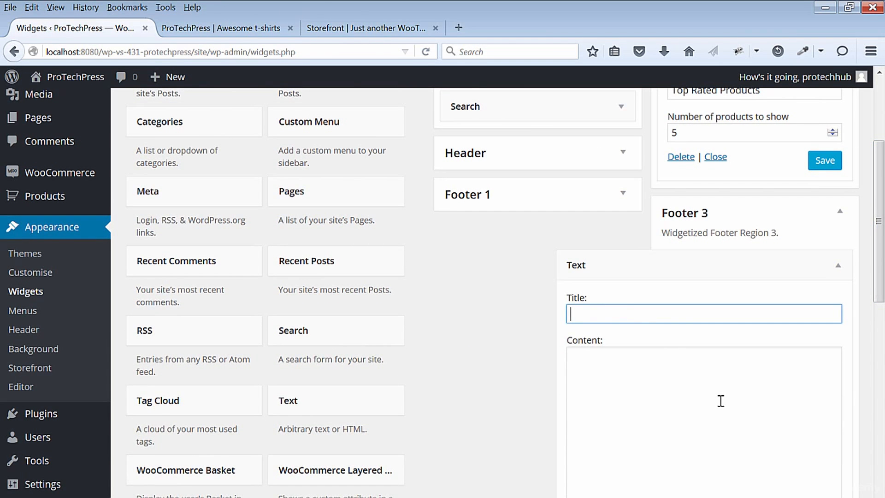
type("About Us")
left_click(458, 28)
scroll(498, 276, "down", 3)
scroll(735, 282, "up", 3)
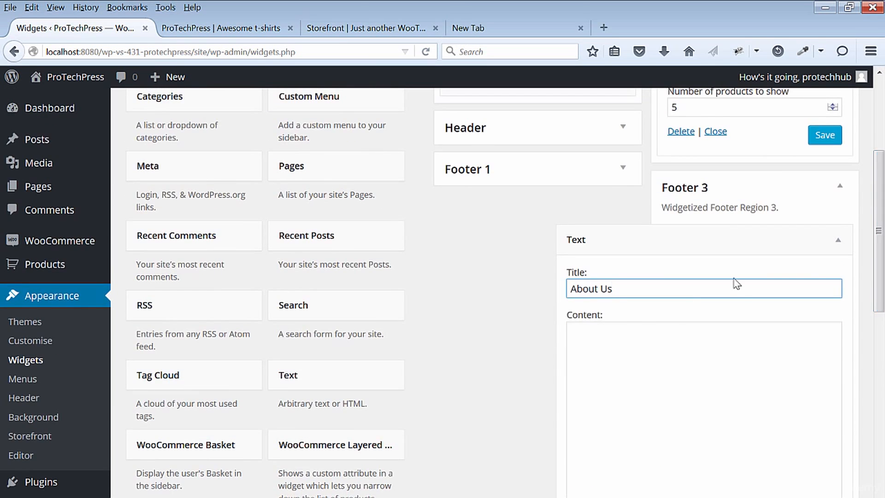
Write "Protech Press is a division of Strathburg Press." as the content of the Footer 3 Text widget.
left_click(617, 336)
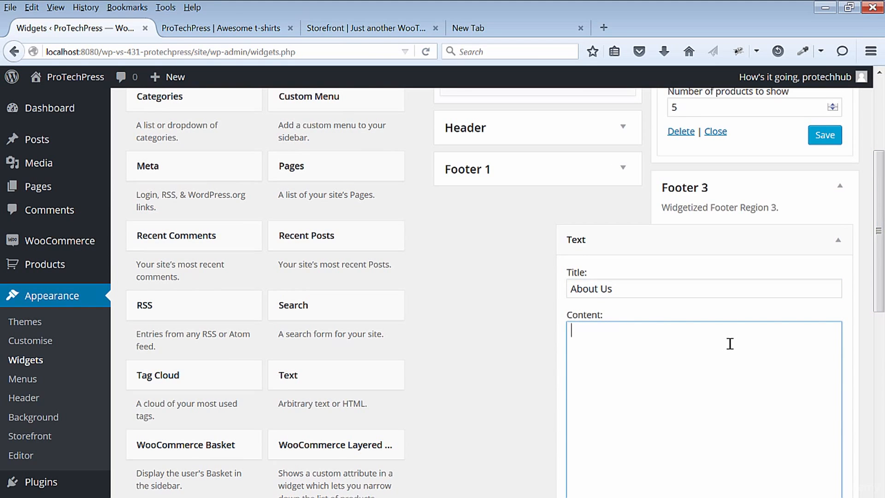
type("We're pas")
key("BackSpace")
key("BackSpace")
key("BackSpace")
key("BackSpace")
type("Protech Press")
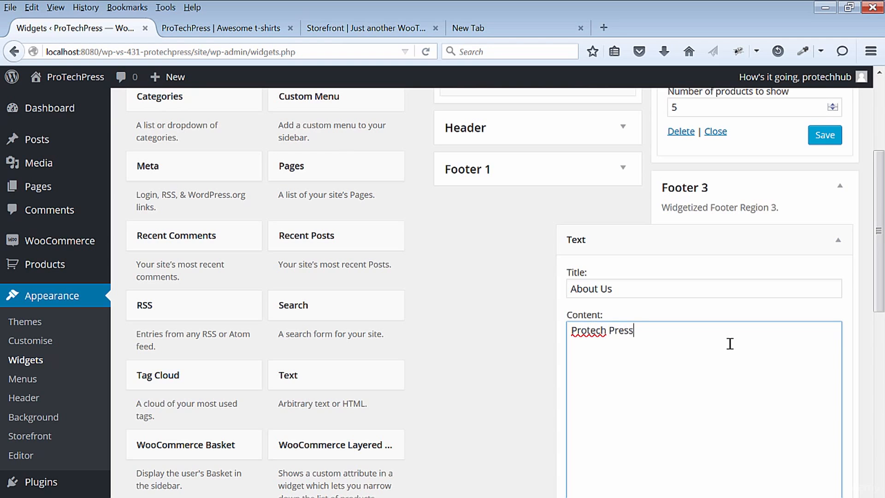
type(" is a division ")
type("of Strathburg Press.")
scroll(730, 343, "down", 6)
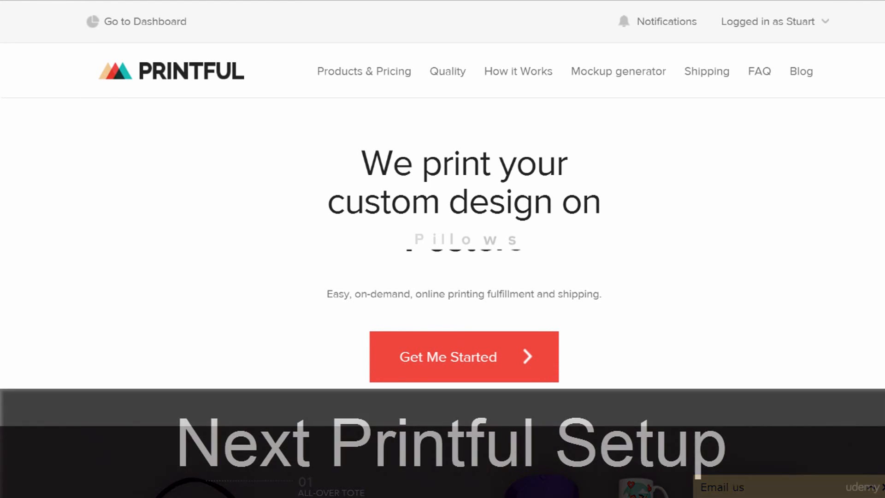